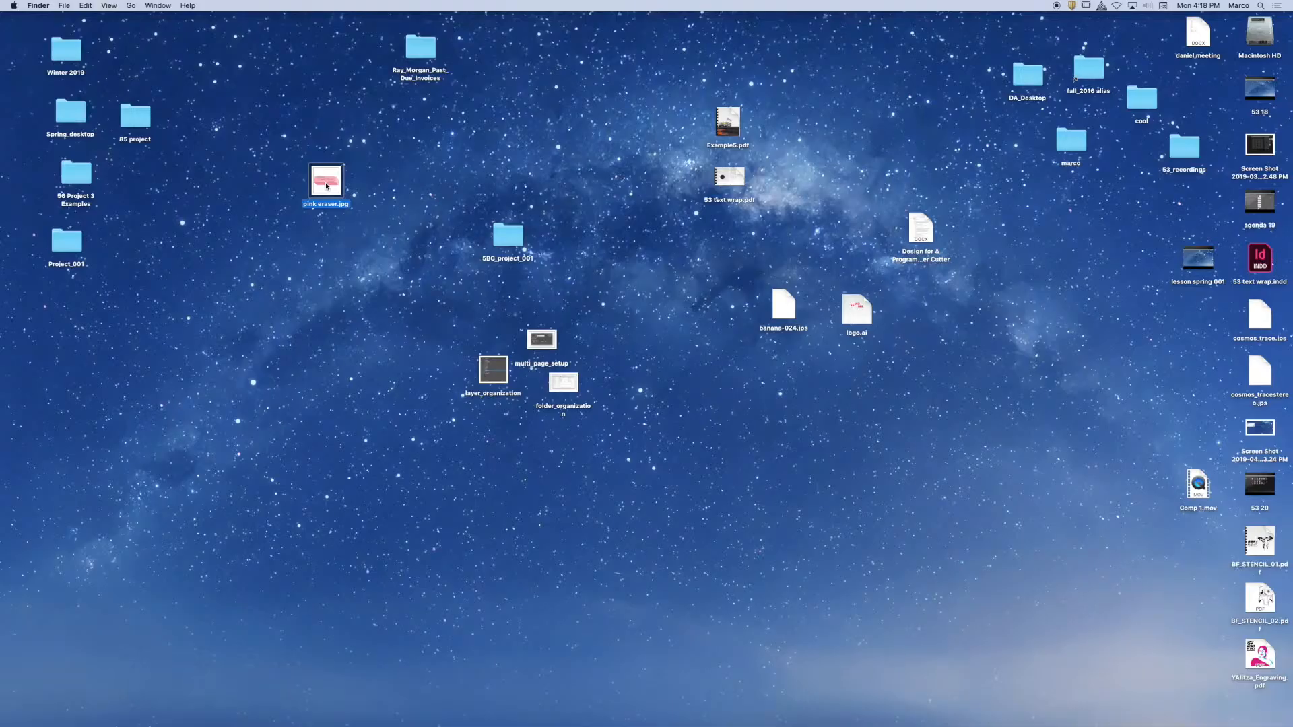
Clear the desktop's centre: file the three screenshots in Spring_desktop, and move 5BC_project_001 and the loose documents and images aside.
drag(327, 185, 340, 167)
drag(458, 321, 678, 531)
drag(552, 345, 72, 112)
drag(519, 244, 528, 64)
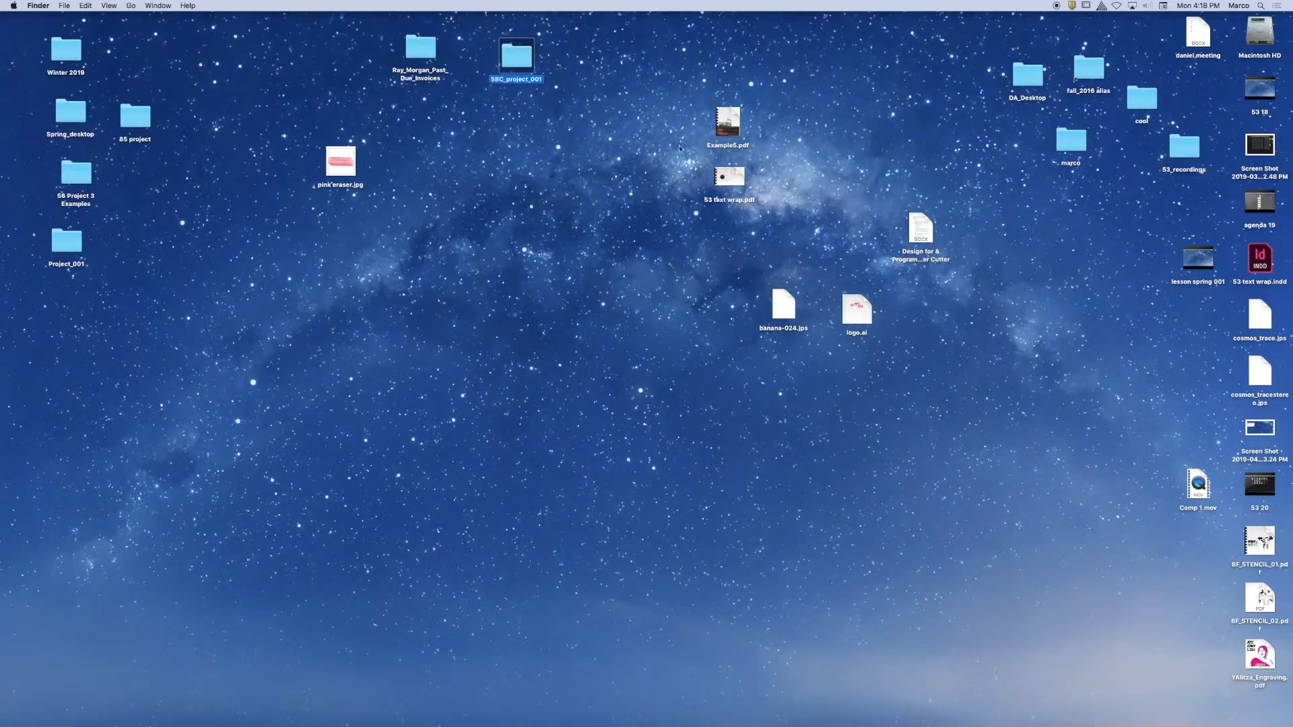
drag(668, 106, 962, 410)
drag(727, 129, 973, 251)
click(558, 245)
Create a new folder on the desktop and name it day2.
right_click(532, 192)
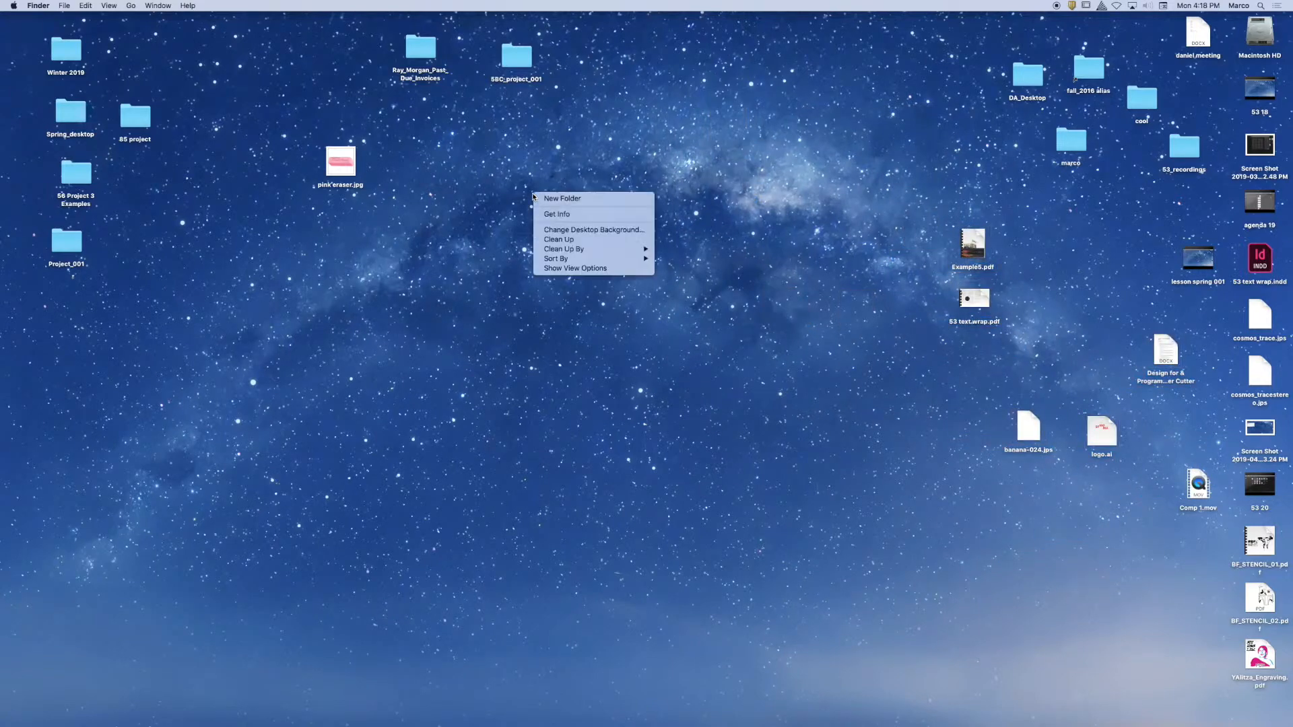
click(553, 199)
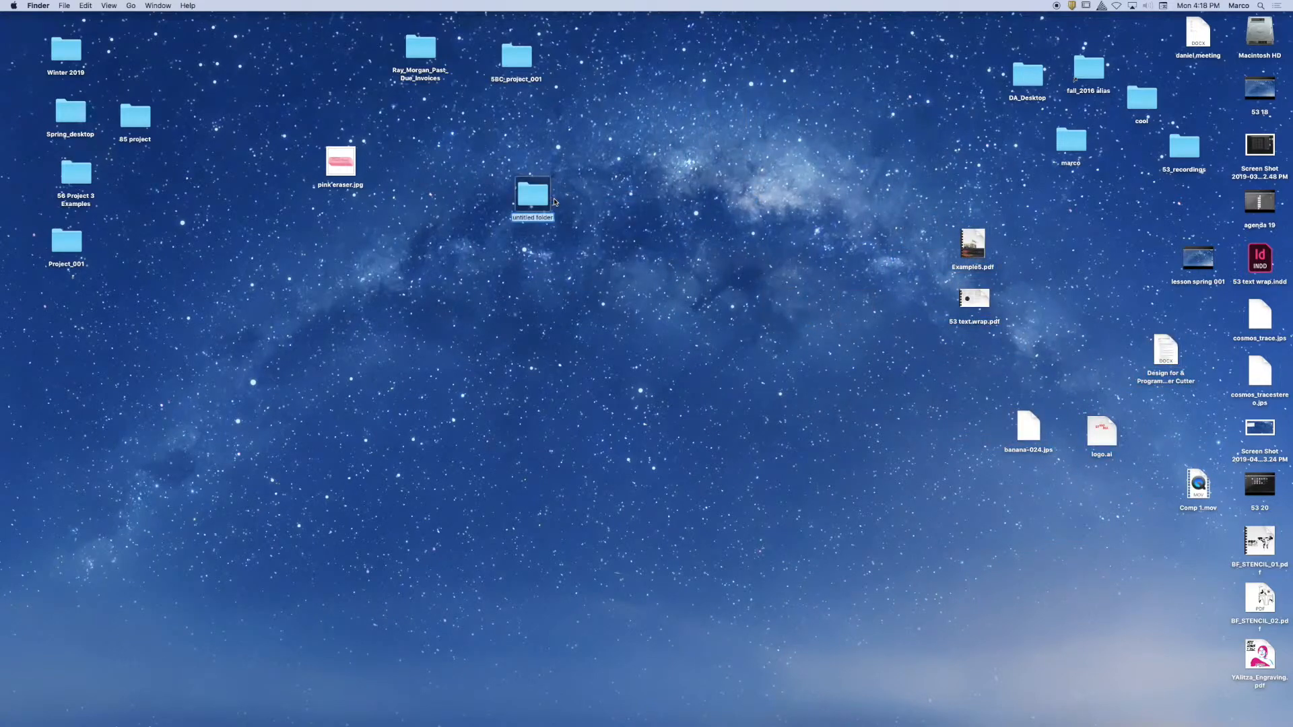
text(day2)
key(Return)
Move pink eraser.jpg into the day2 folder, check the folder's contents, and shift the folder slightly lower on the desktop.
mouse_move(332, 161)
mouse_down()
mouse_move(332, 180)
mouse_move(628, 322)
mouse_move(526, 196)
mouse_up()
double_click(524, 195)
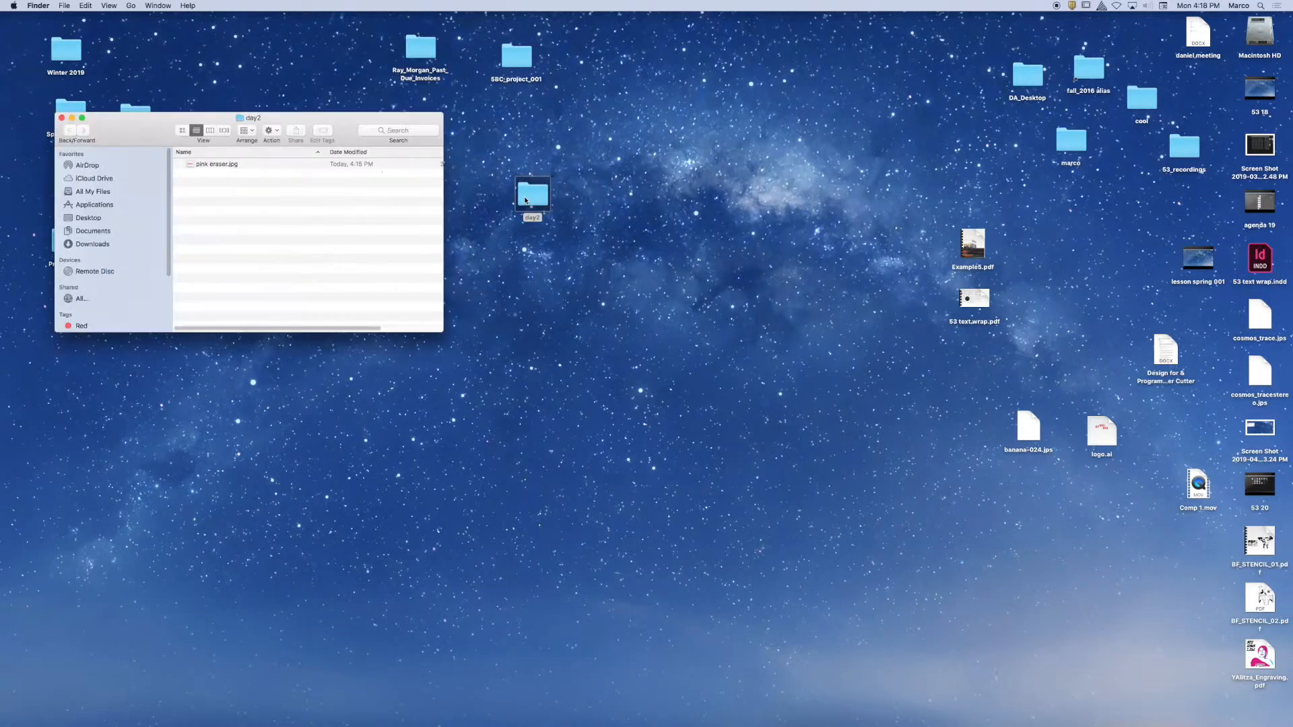
drag(312, 138, 565, 200)
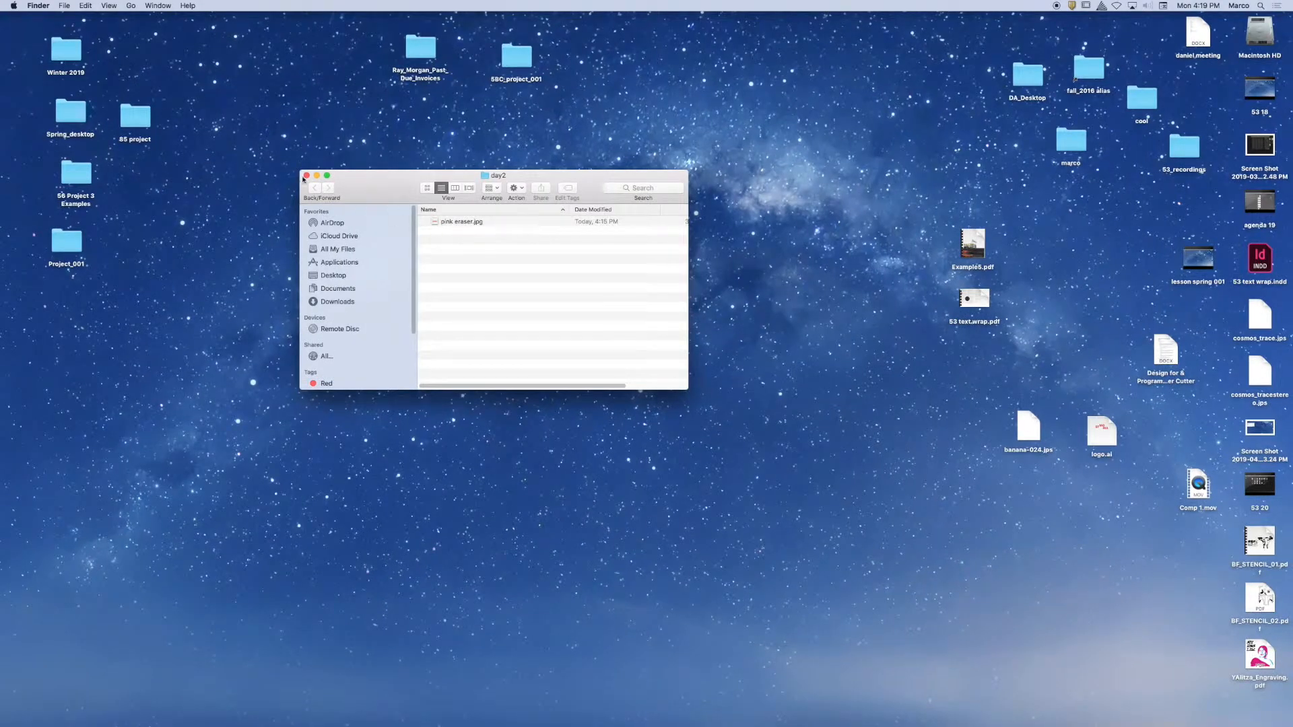
click(88, 80)
drag(531, 196, 542, 243)
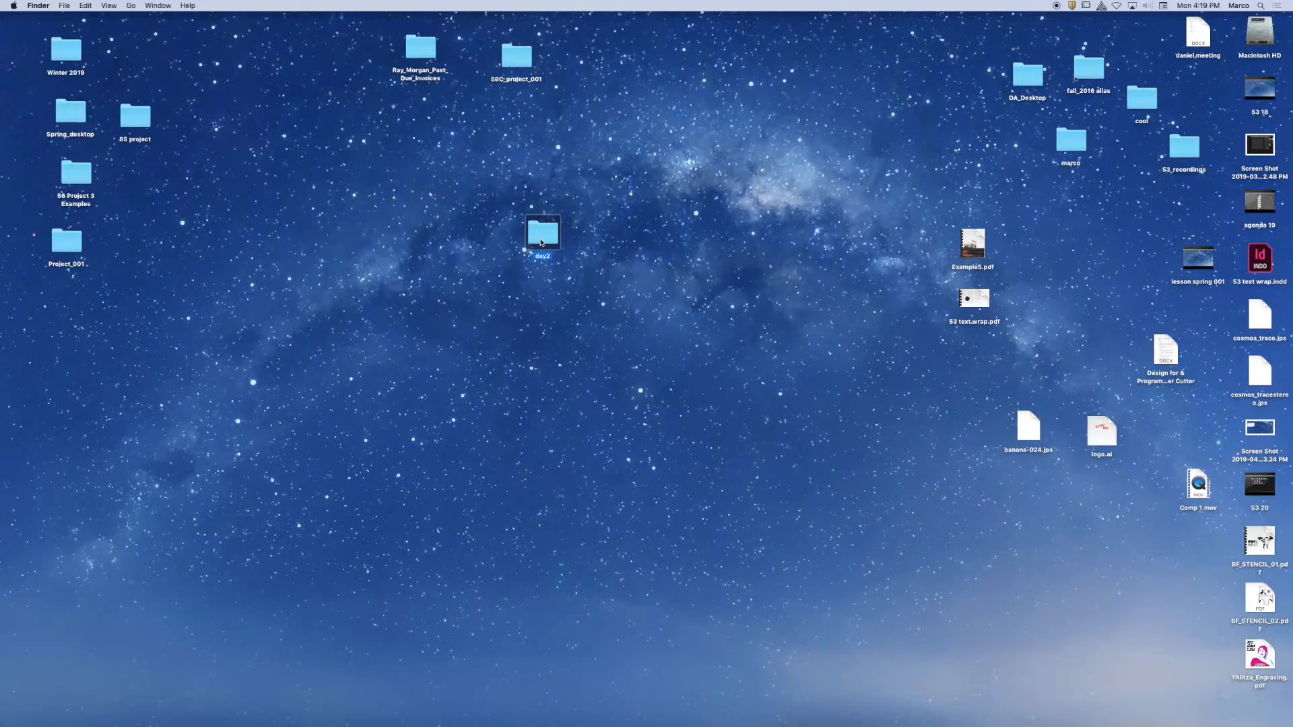
double_click(543, 243)
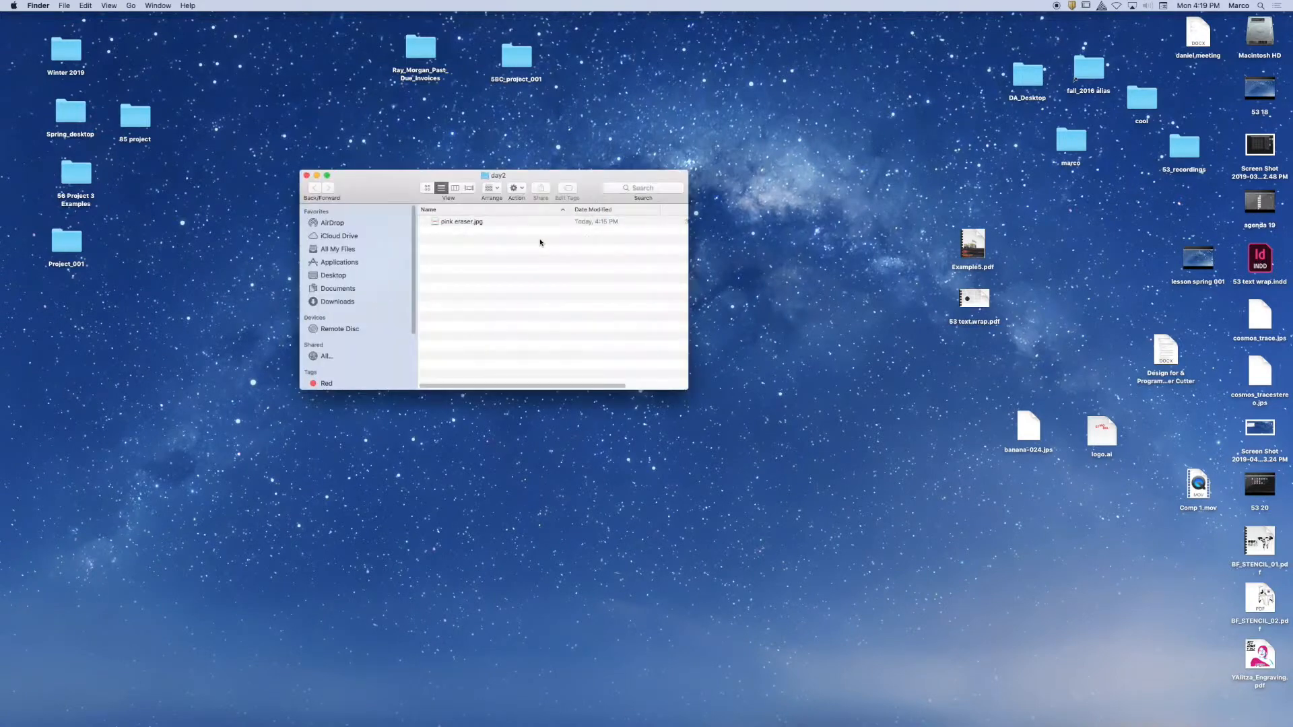
click(307, 175)
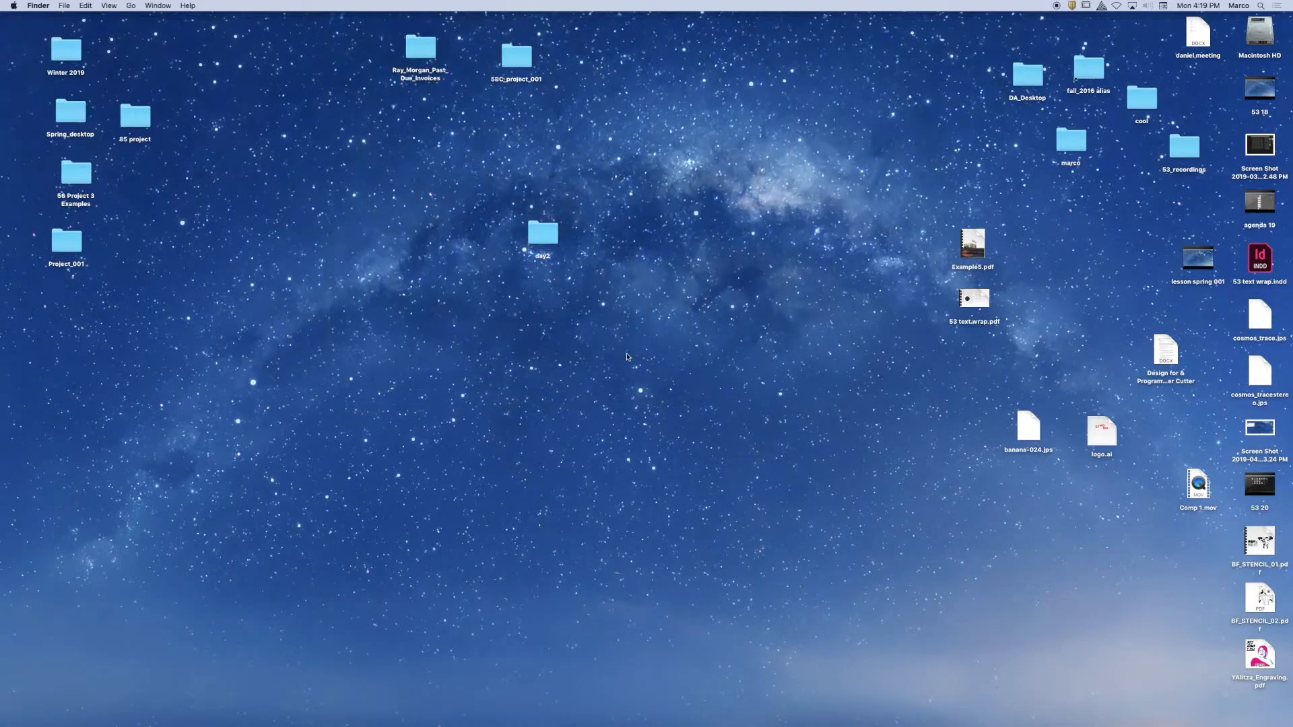
Switch to the minimized Illustrator document with three blank artboards.
mouse_move(1071, 716)
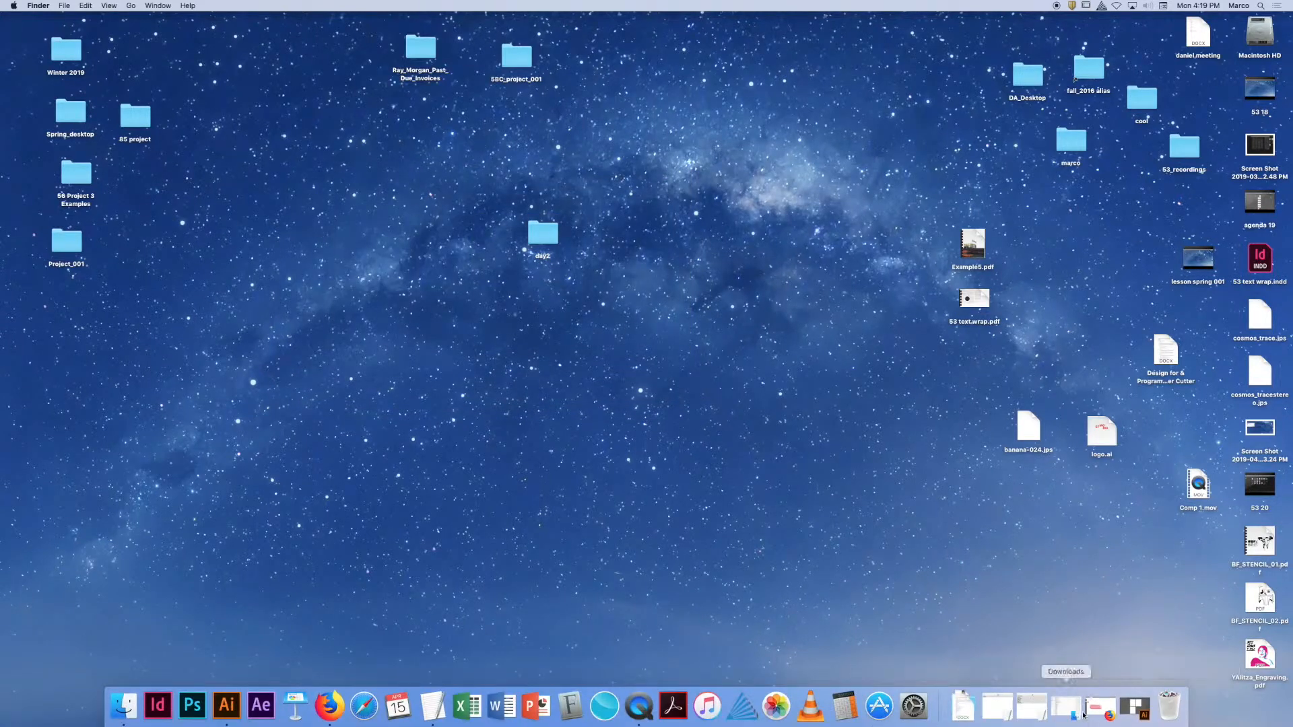
click(1135, 707)
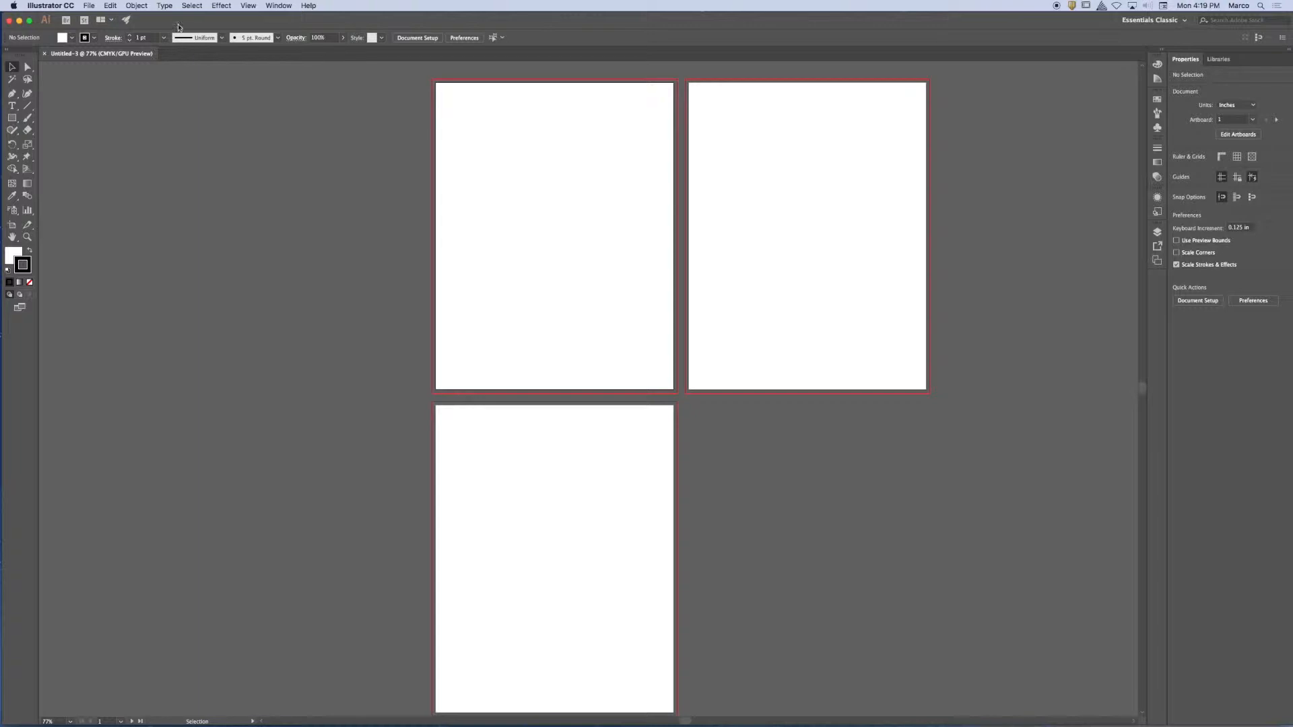
click(89, 6)
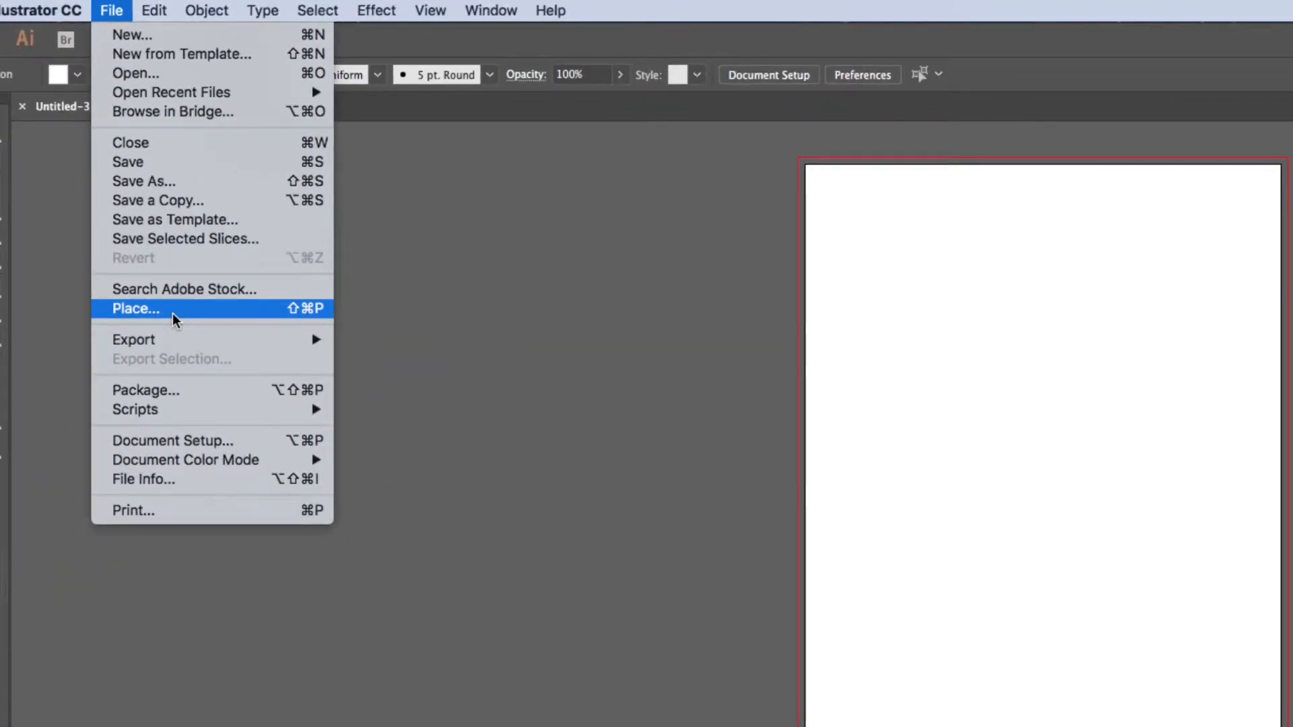
click(173, 311)
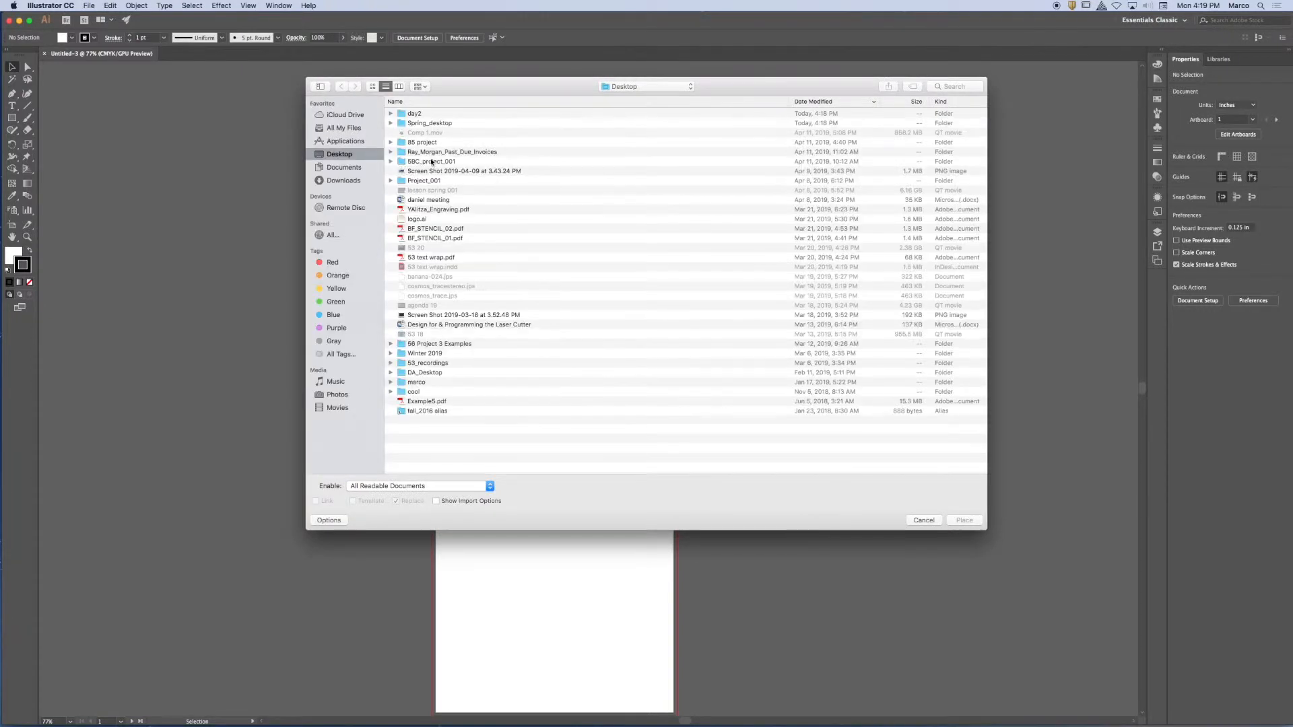
click(924, 520)
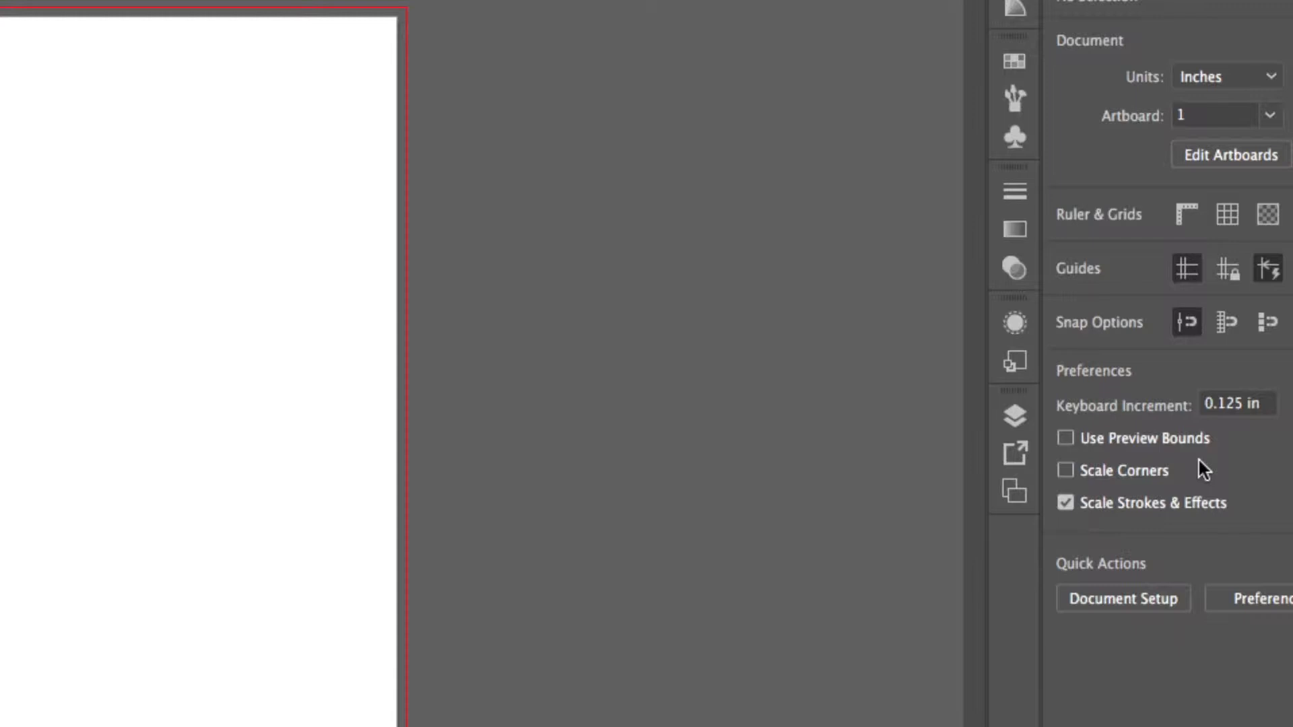
Show the Layers panel, detach it as a floating panel beside the second artboard, collapse the Artboards panel, and enlarge Layers.
click(1015, 417)
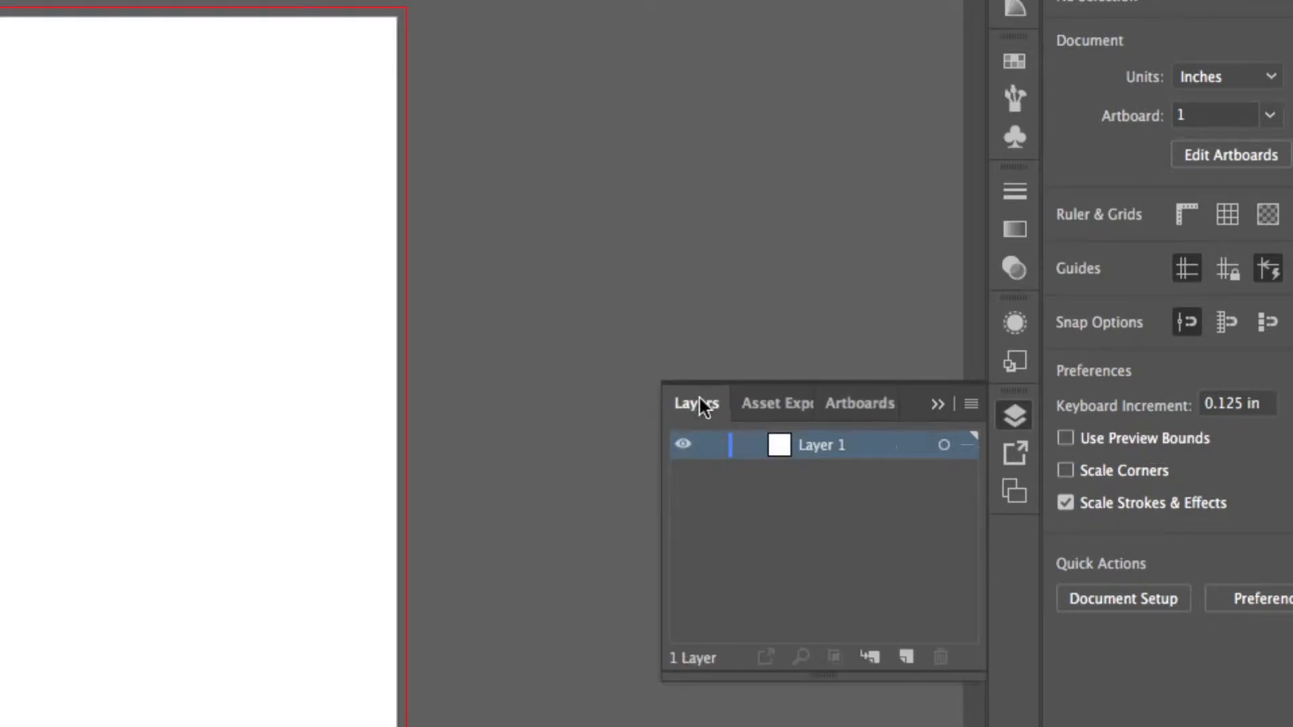
drag(699, 399, 386, 61)
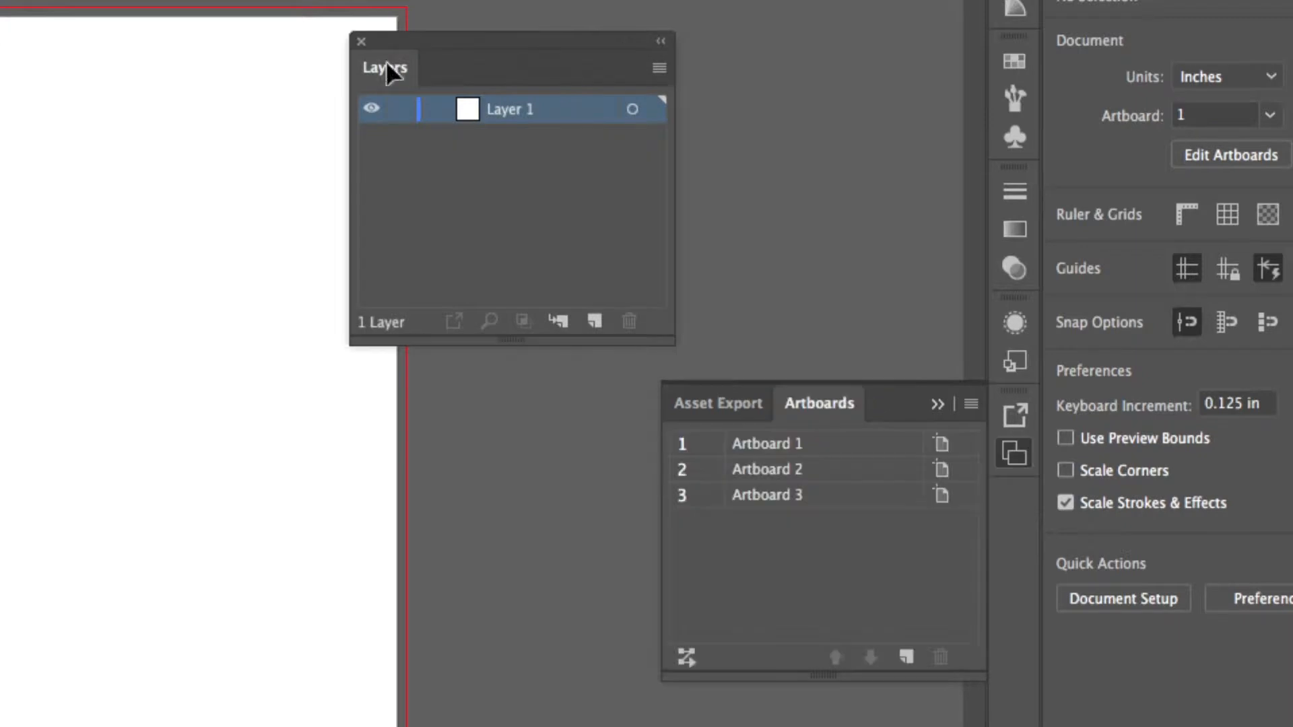
click(937, 404)
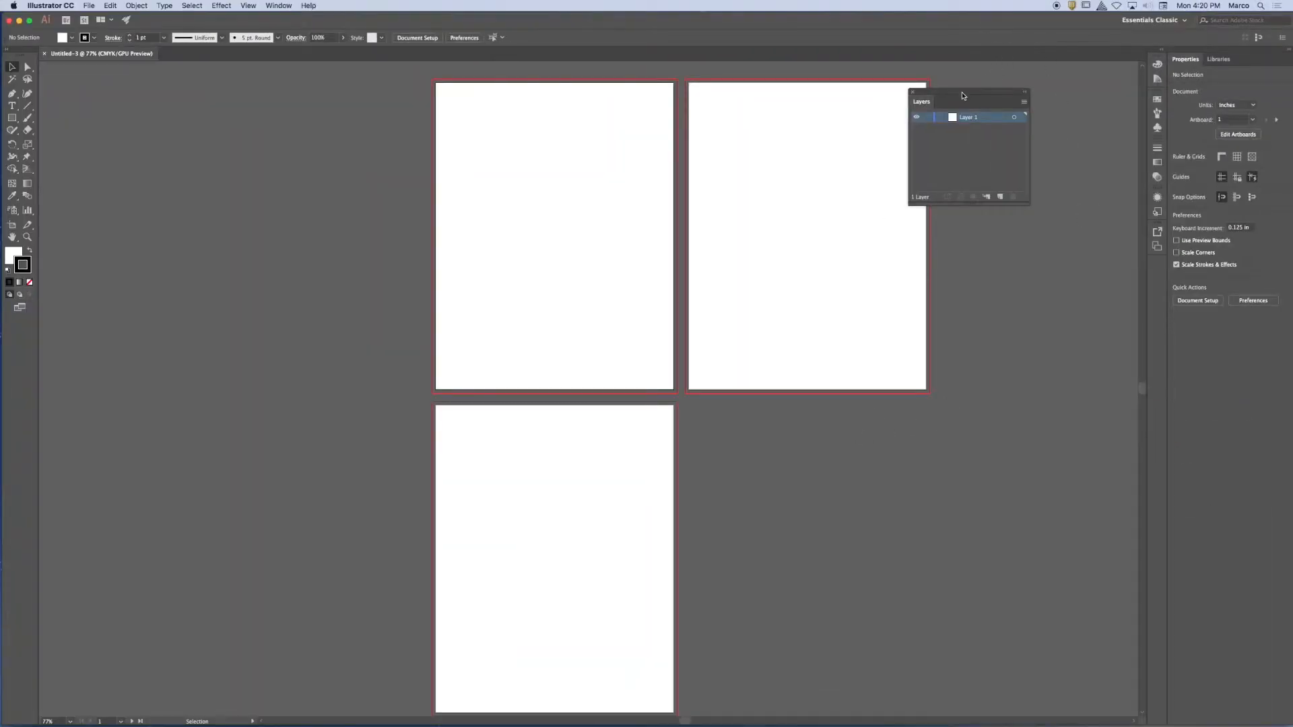
drag(963, 96, 1003, 109)
drag(976, 243, 905, 239)
drag(988, 113, 949, 87)
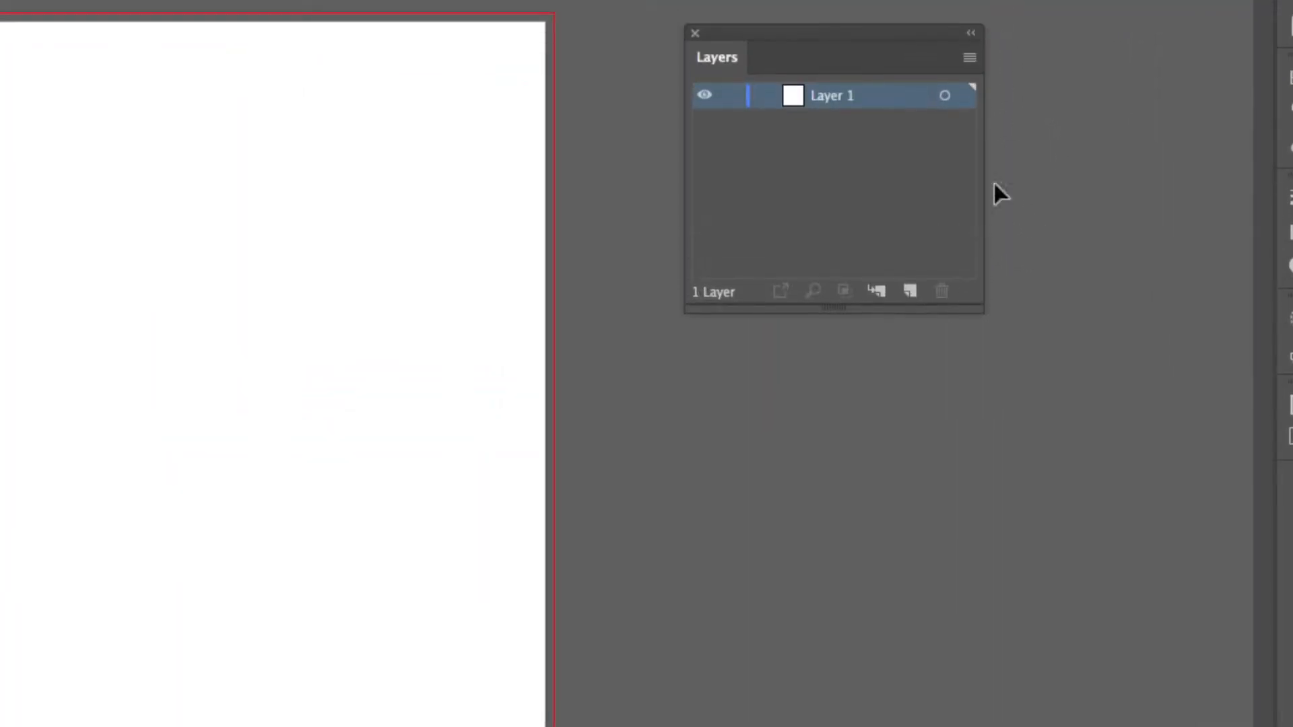
drag(970, 308, 1129, 711)
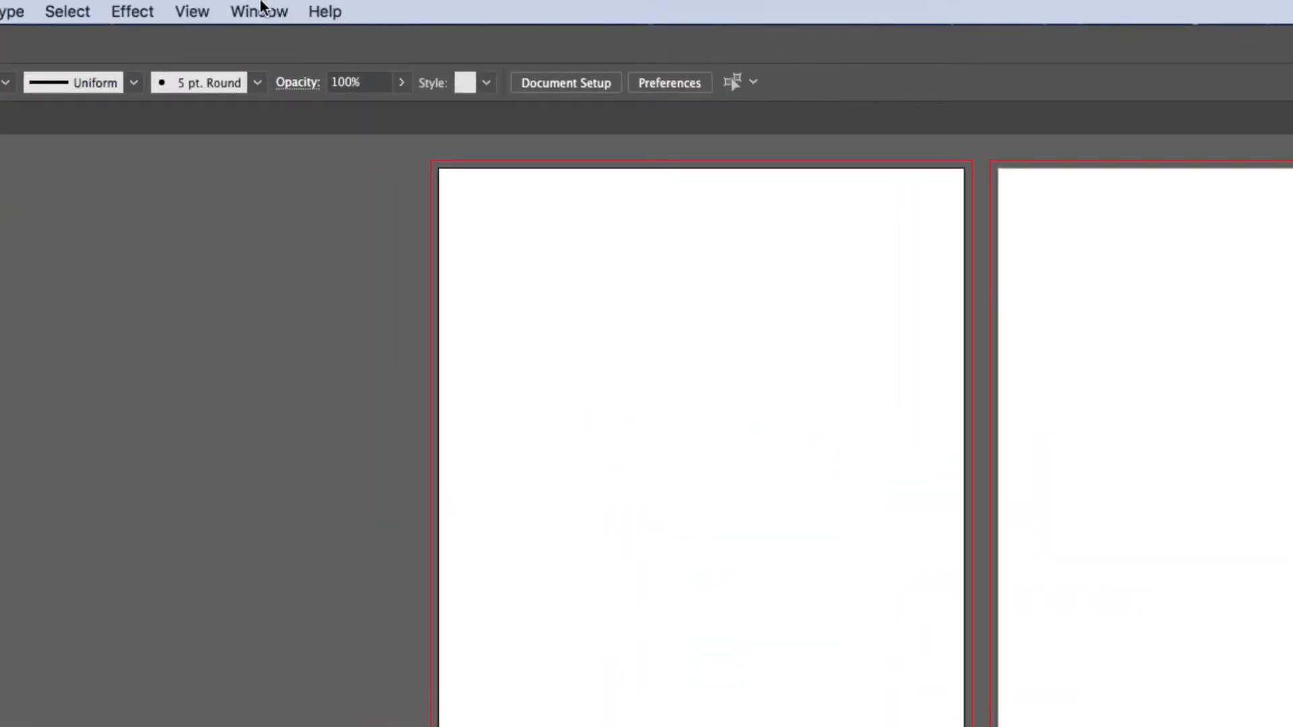
click(260, 10)
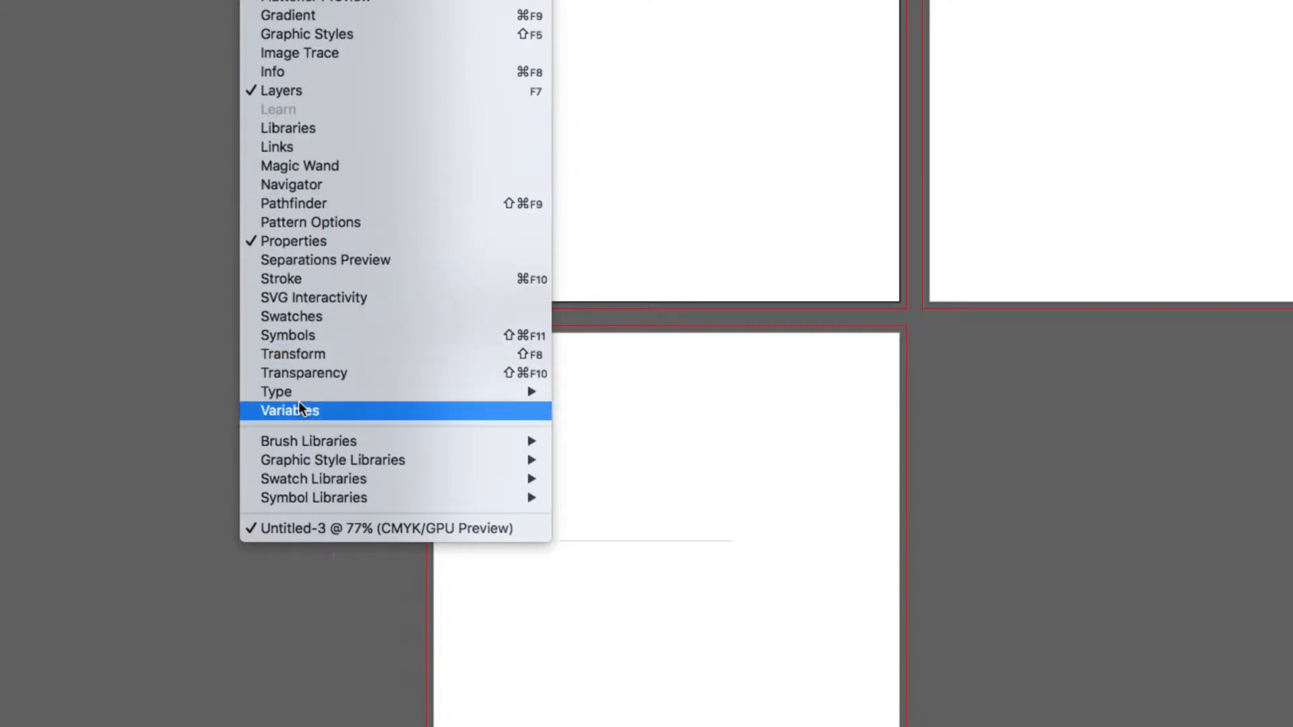
mouse_move(275, 497)
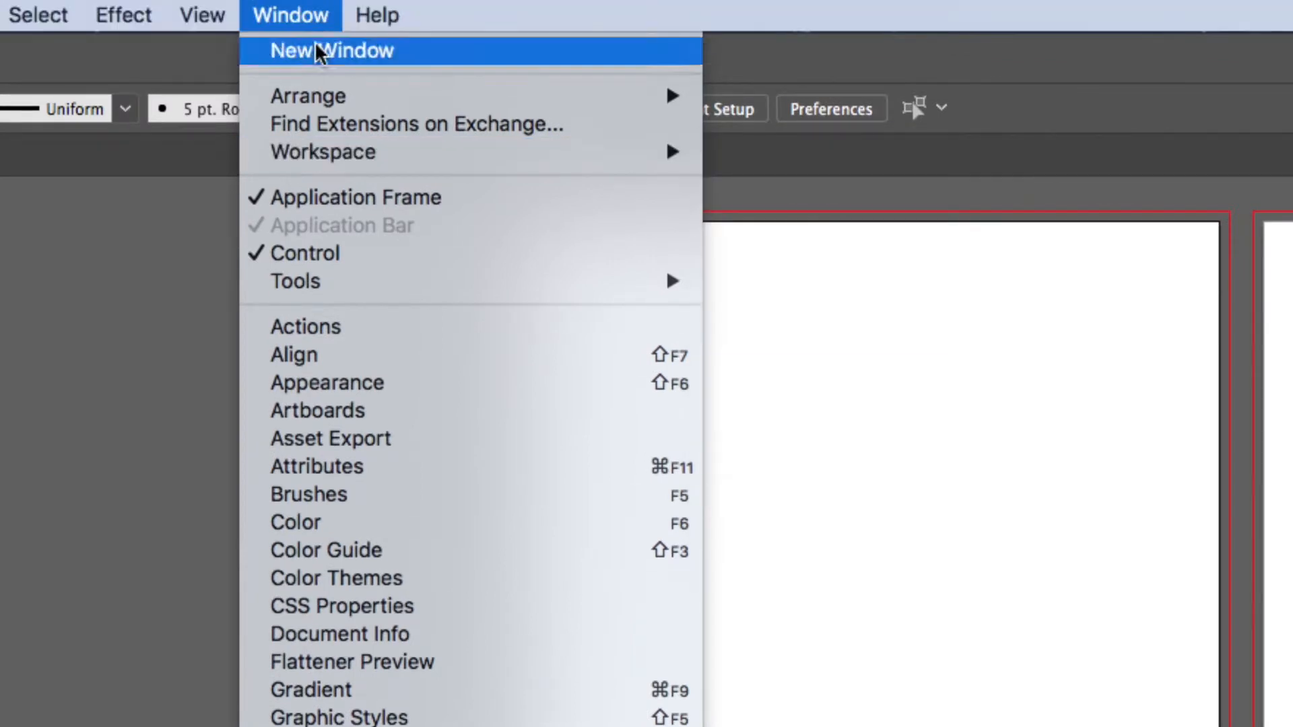
mouse_move(323, 152)
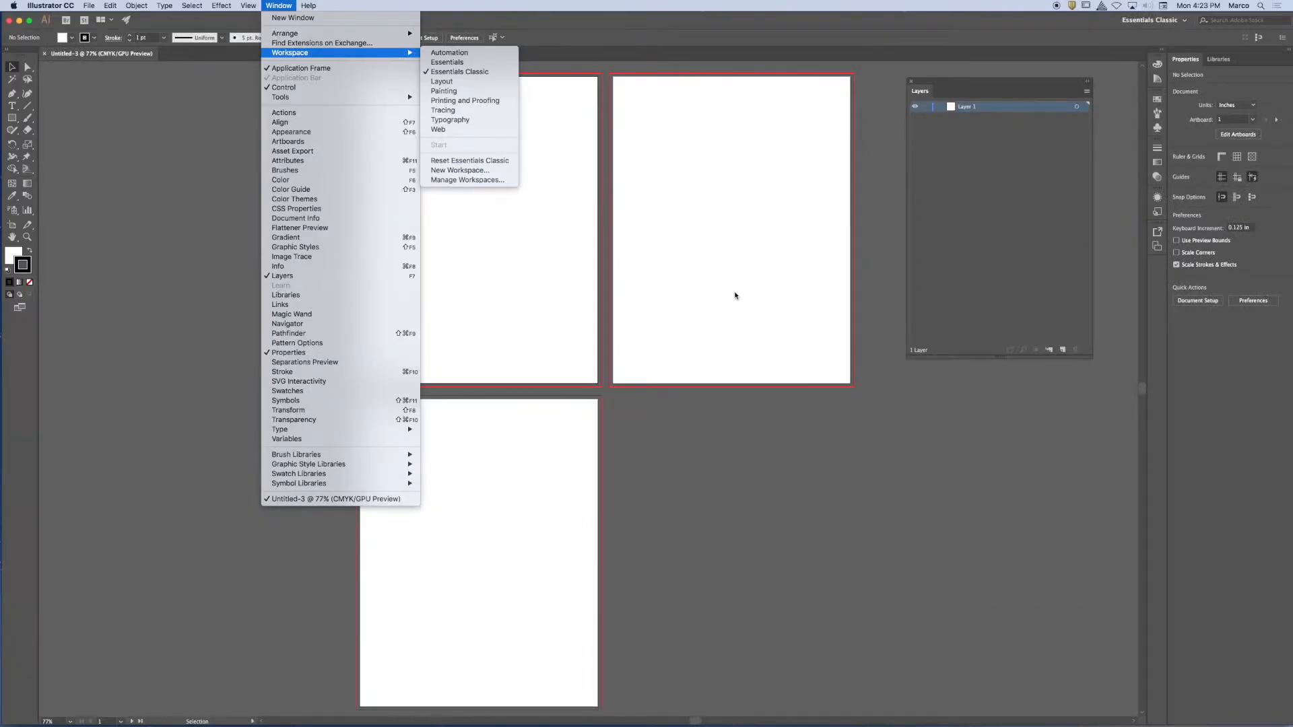
click(735, 295)
Reposition the floating Layers panel close to the second artboard's outer edge.
drag(940, 84, 913, 90)
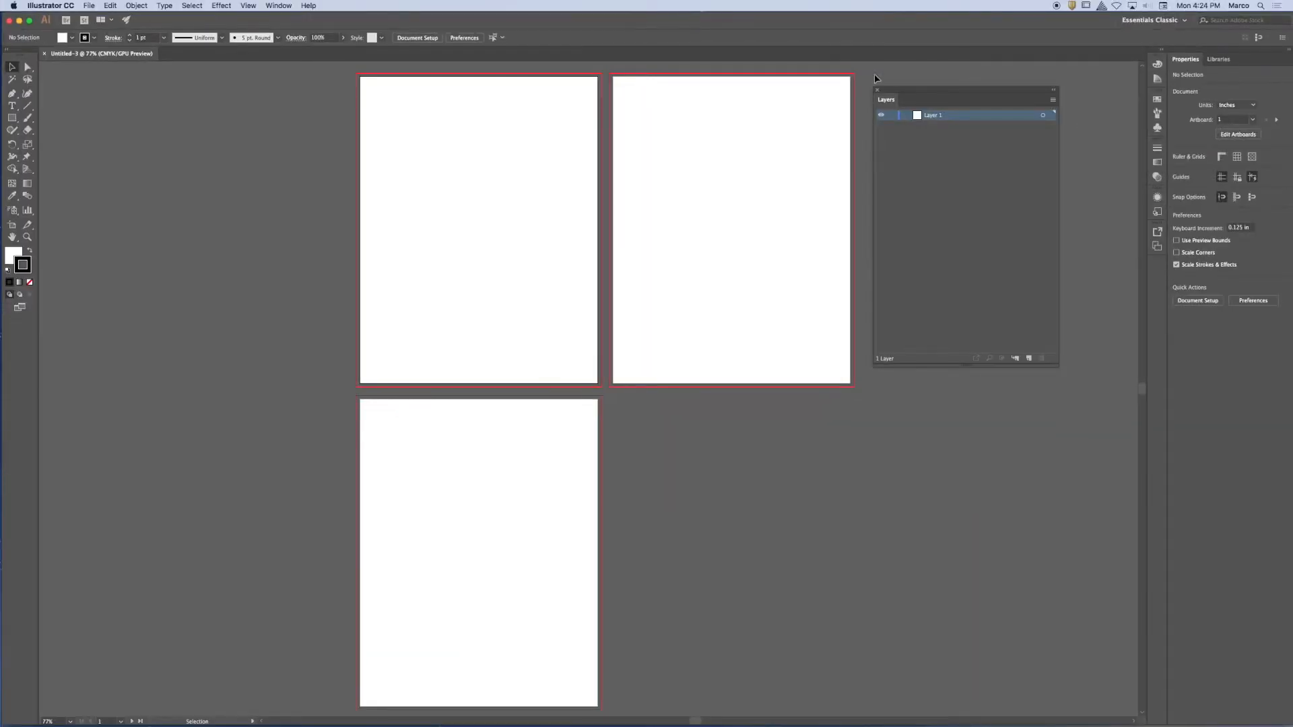
drag(916, 91, 905, 92)
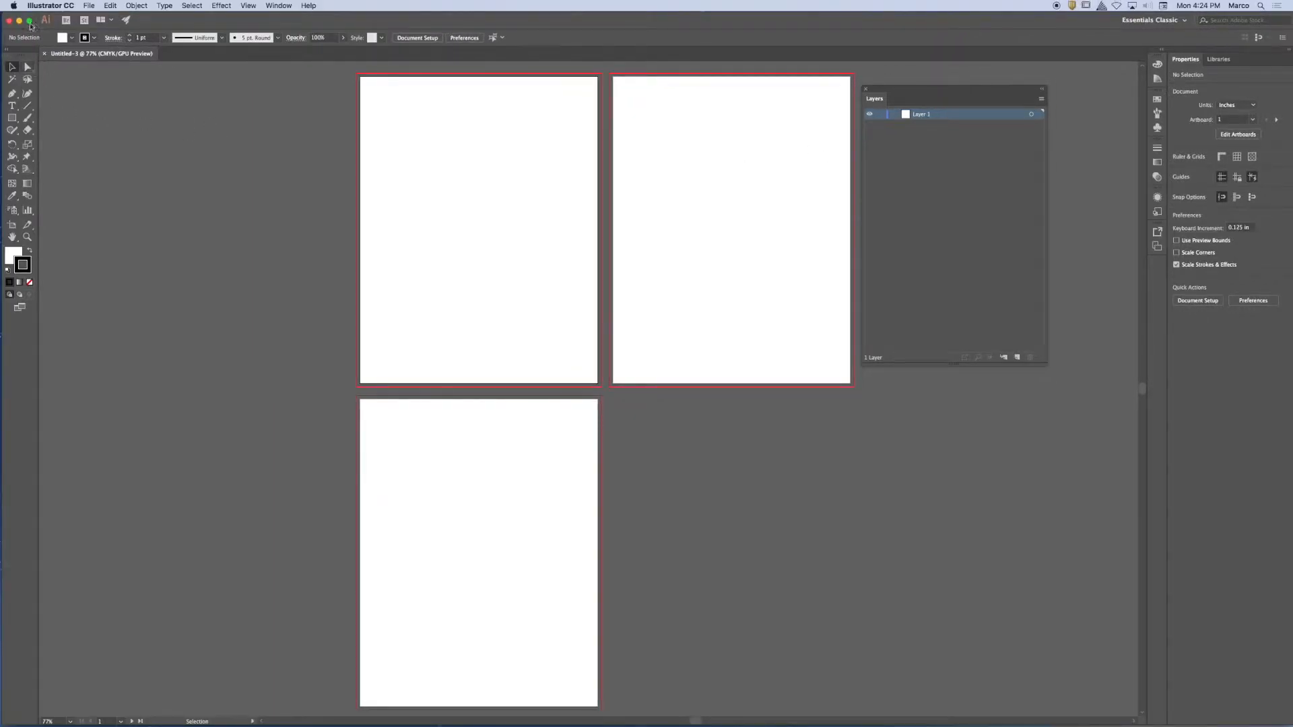
Try placing pink eraser.jpg from the day2 folder as a linked image at about X 2.21 in, Y 4.12 in, and undo it.
click(88, 5)
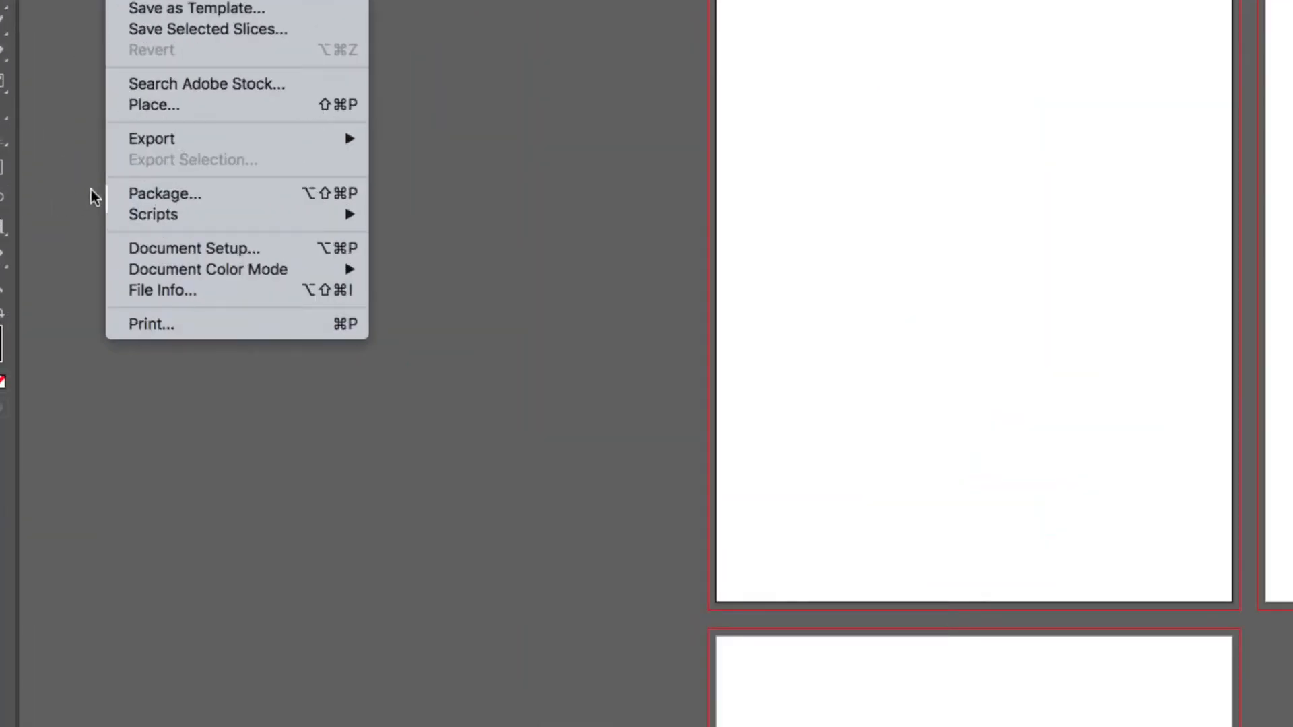
click(183, 107)
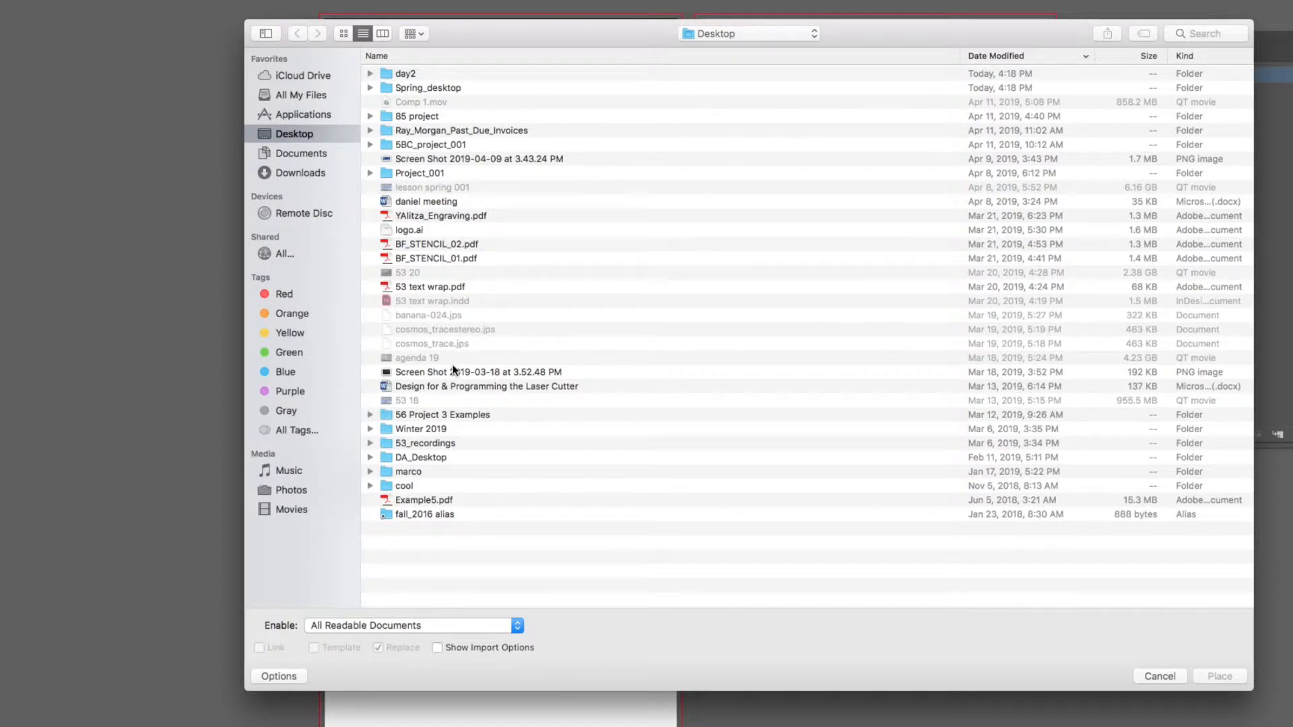
double_click(410, 72)
click(419, 75)
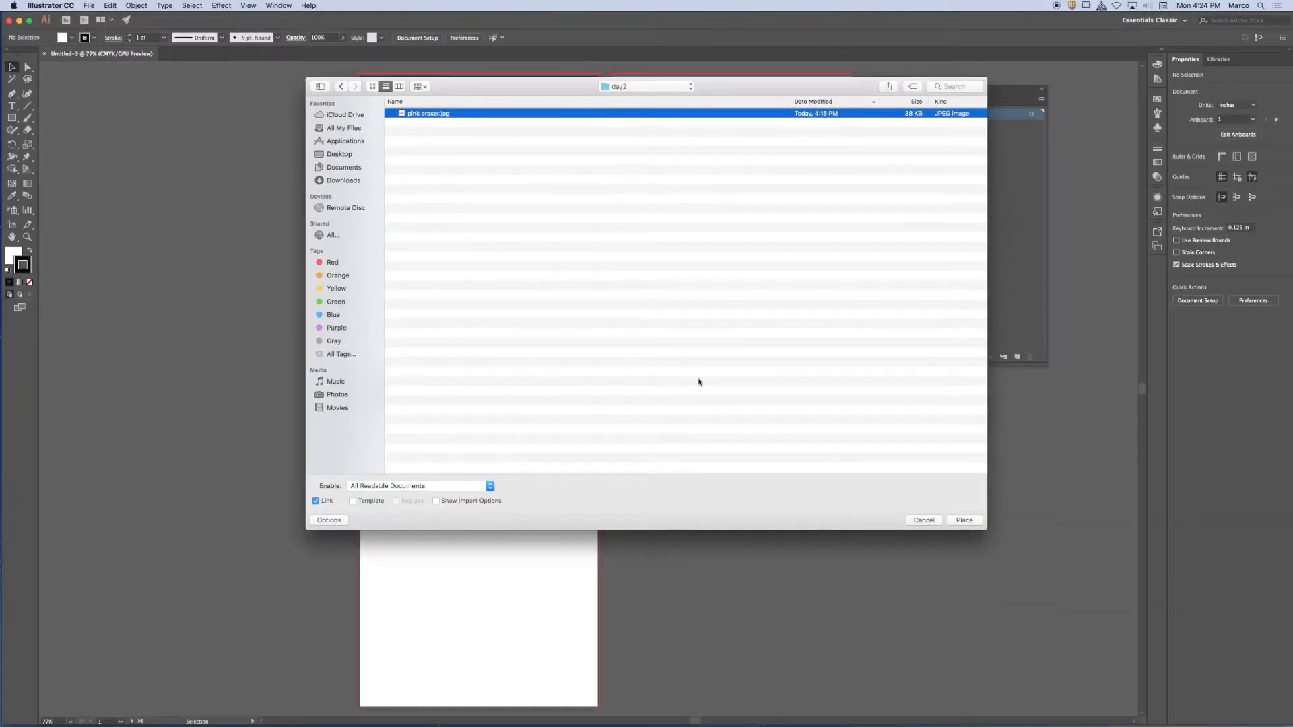
click(963, 521)
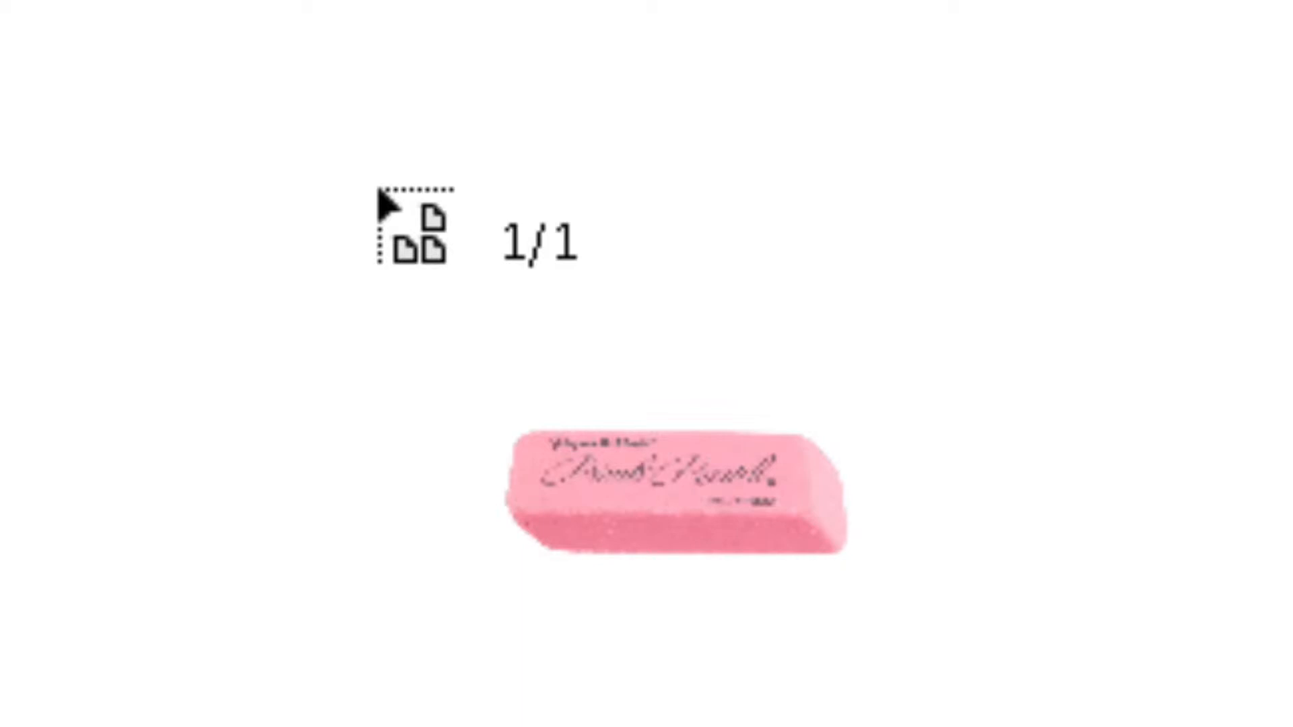
click(379, 194)
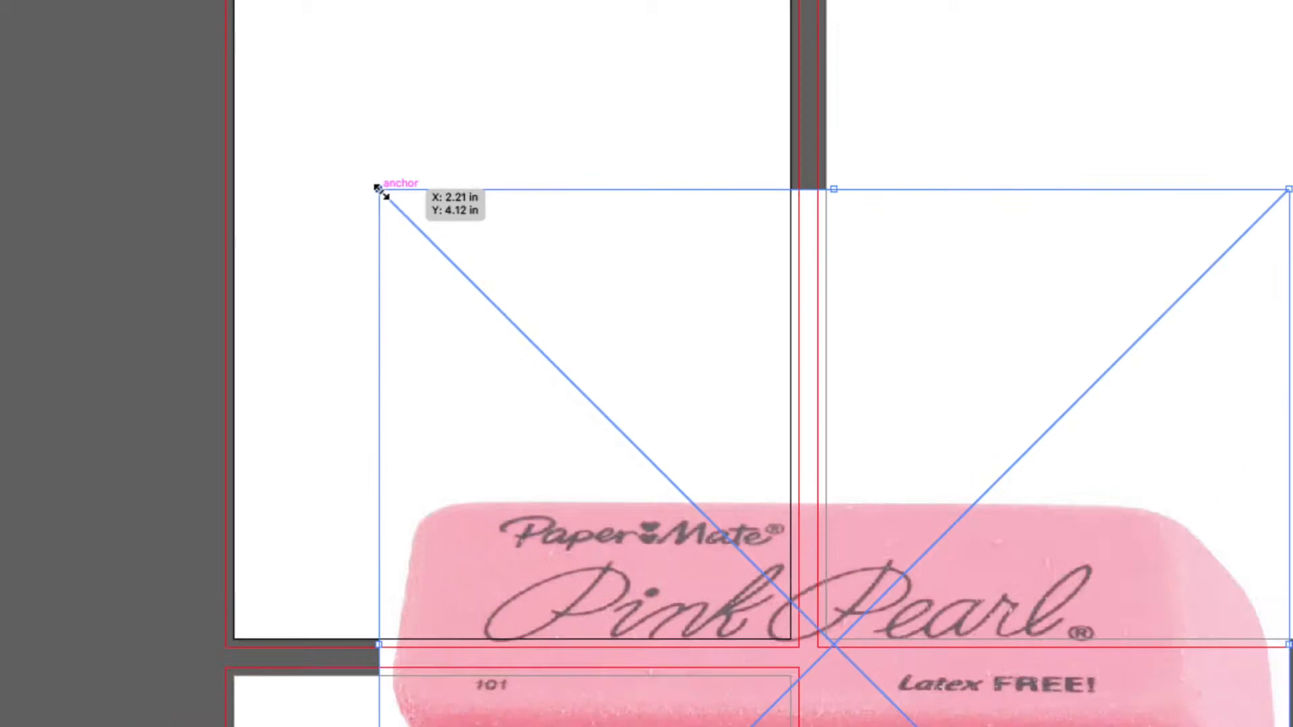
key(super+z)
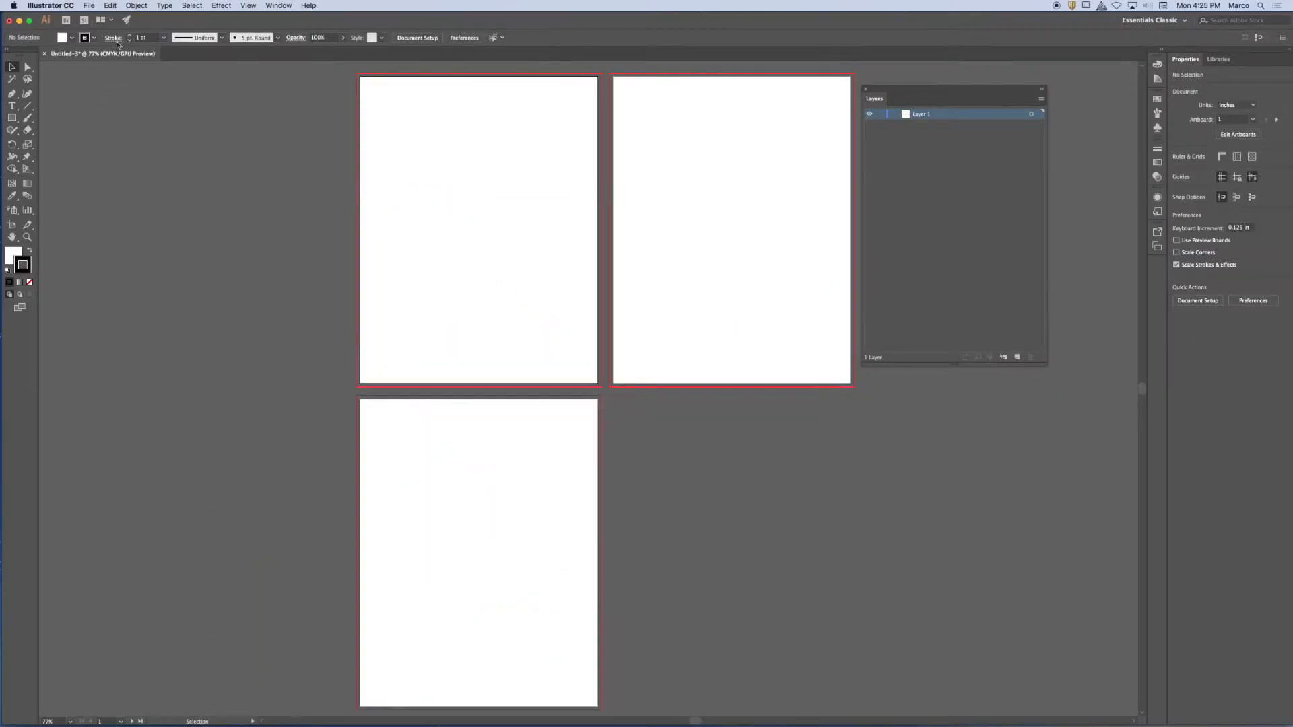
Place the linked pink eraser.jpg at original size near the first artboard's upper-left corner, about X 0.5 in, Y 0.6 in, and undo the placement.
click(87, 5)
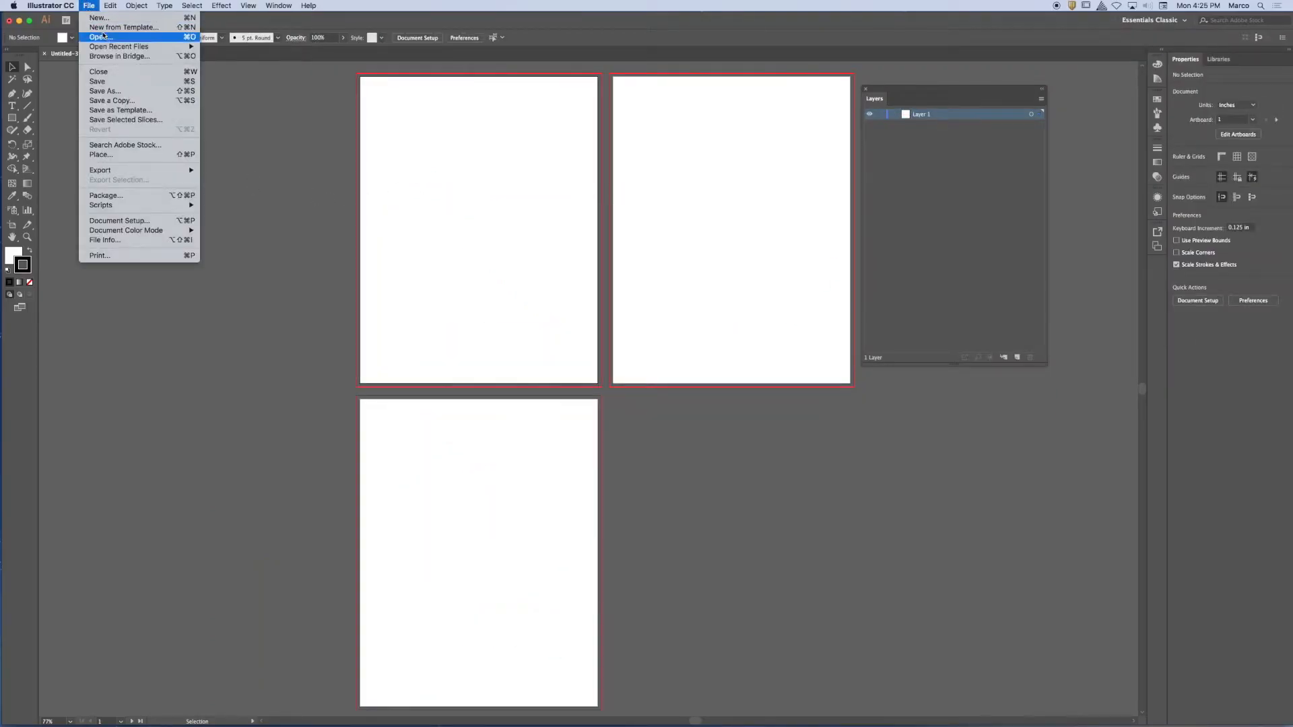
click(118, 155)
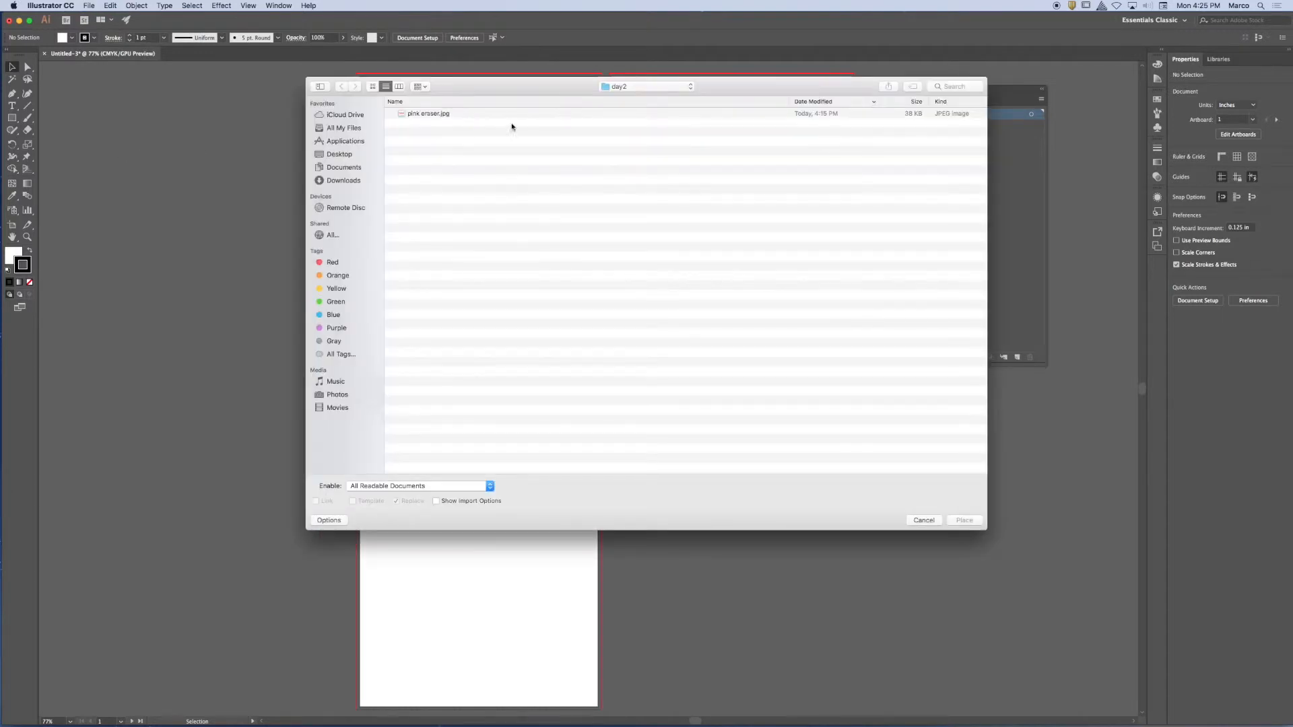
click(438, 116)
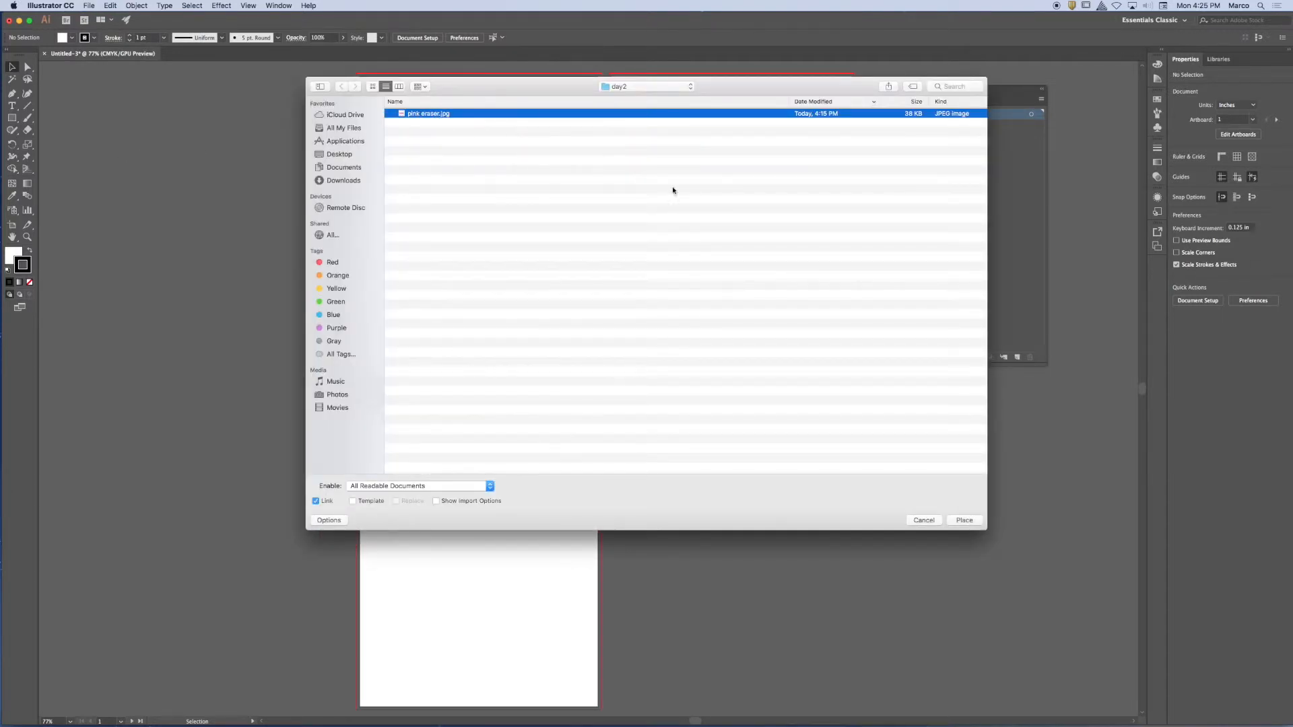
click(966, 521)
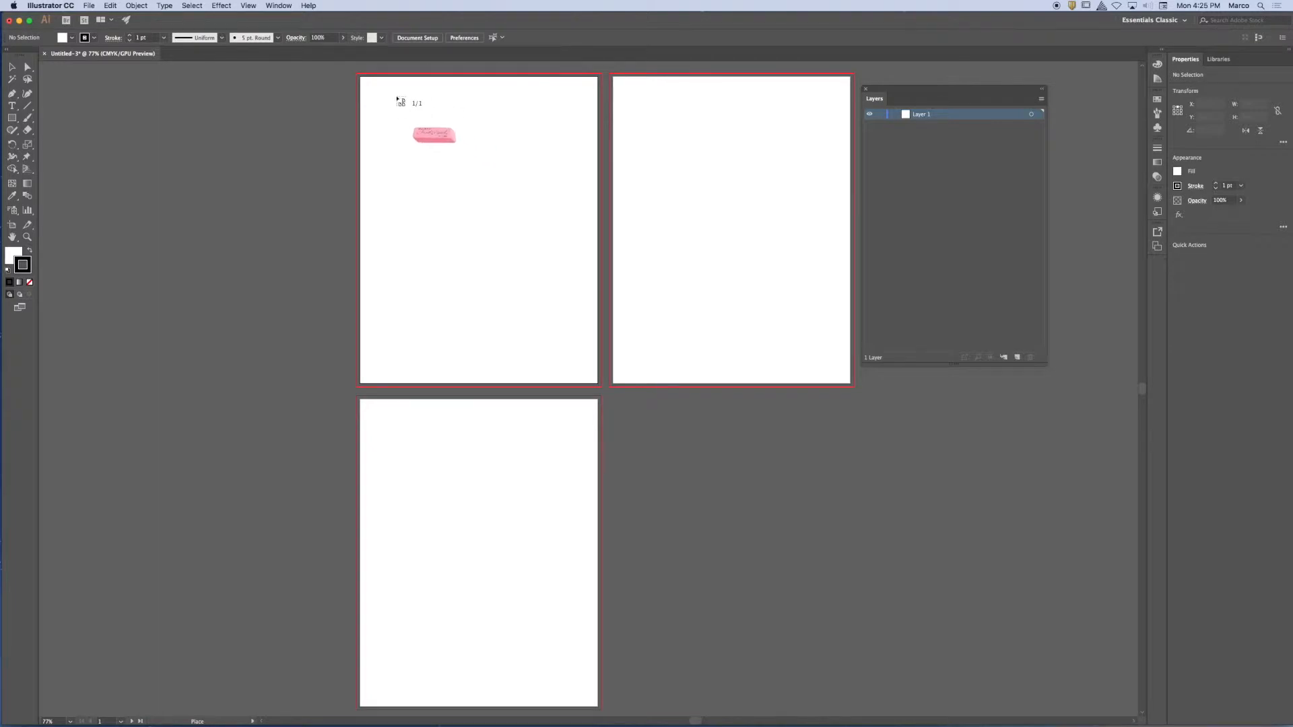
click(373, 94)
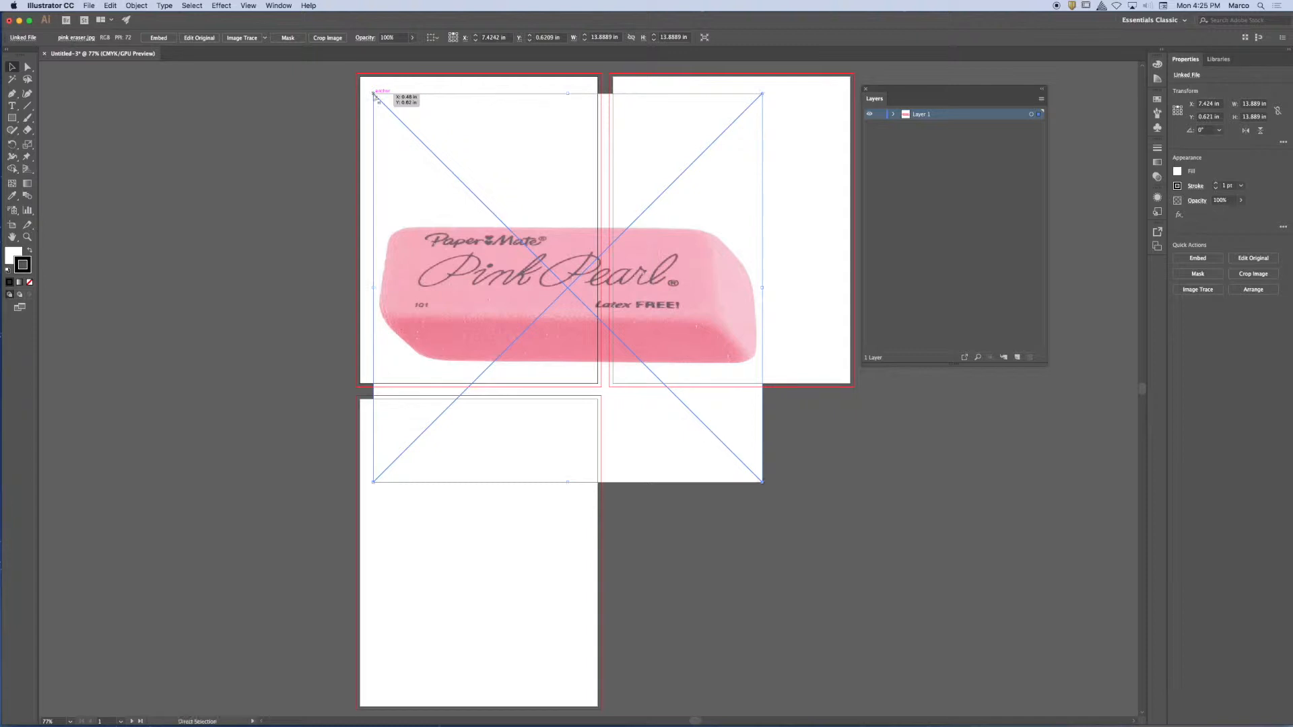
key(super+z)
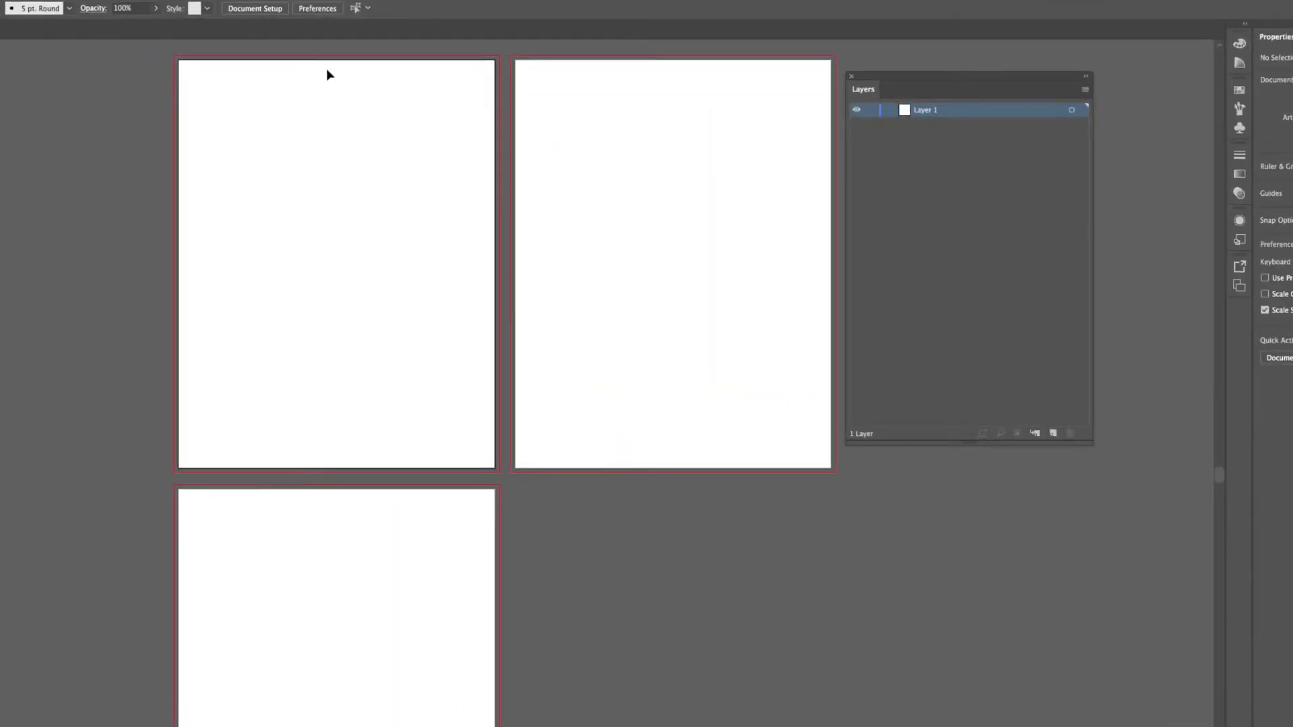
Place the linked pink eraser.jpg at original size just outside the second artboard's upper-left edge, about X 8.63 in, Y 1.27 in, and undo it.
key(a)
key(super+shift+p)
click(288, 110)
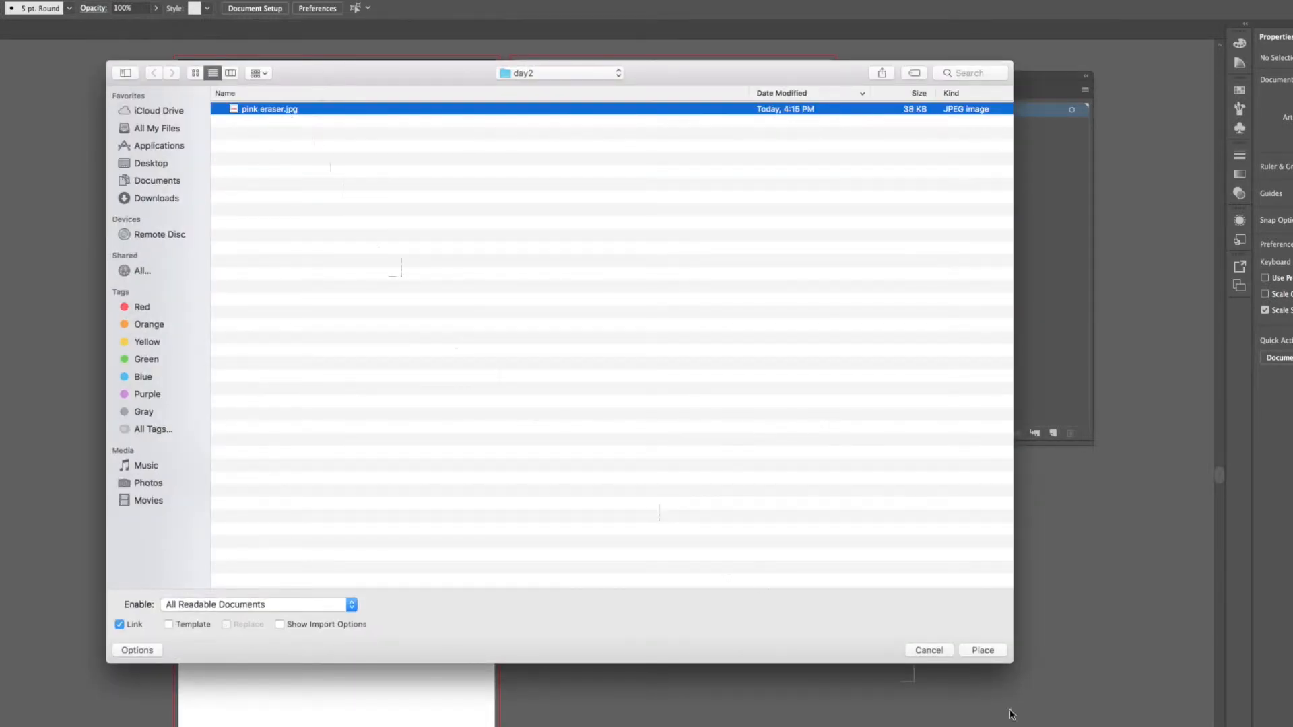
click(983, 650)
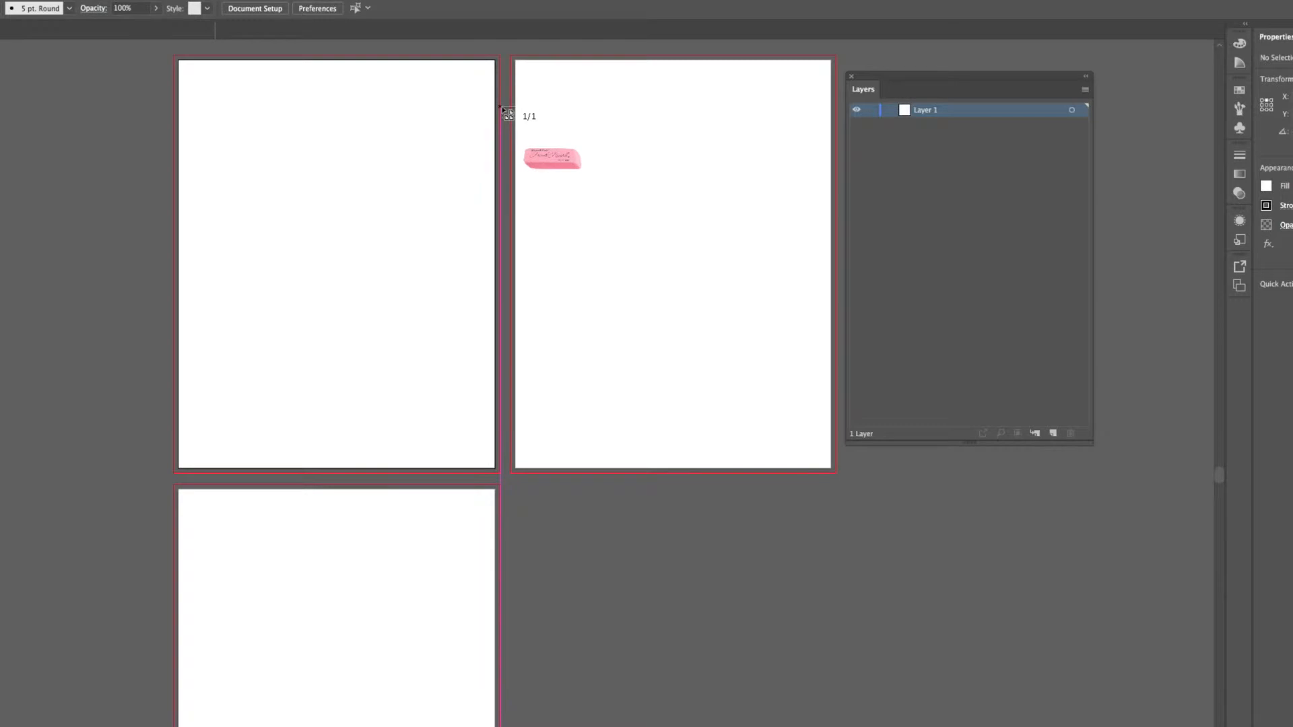
click(503, 109)
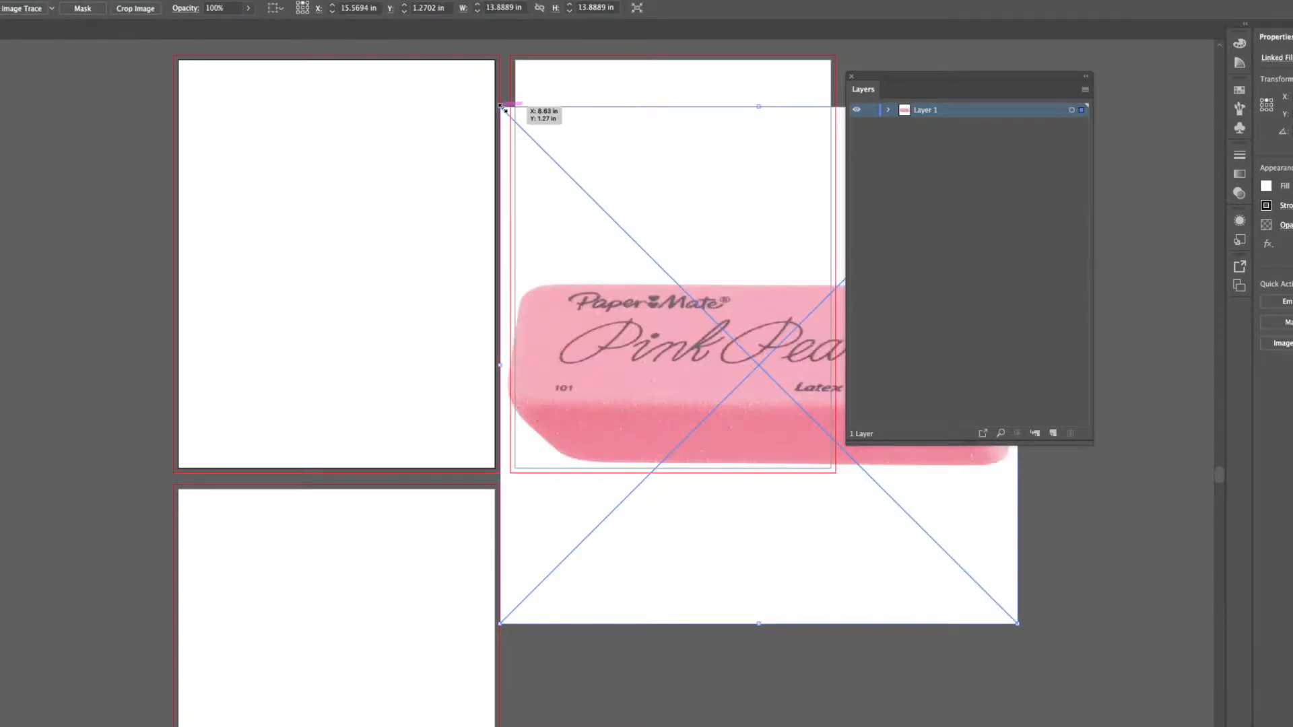
key(super+z)
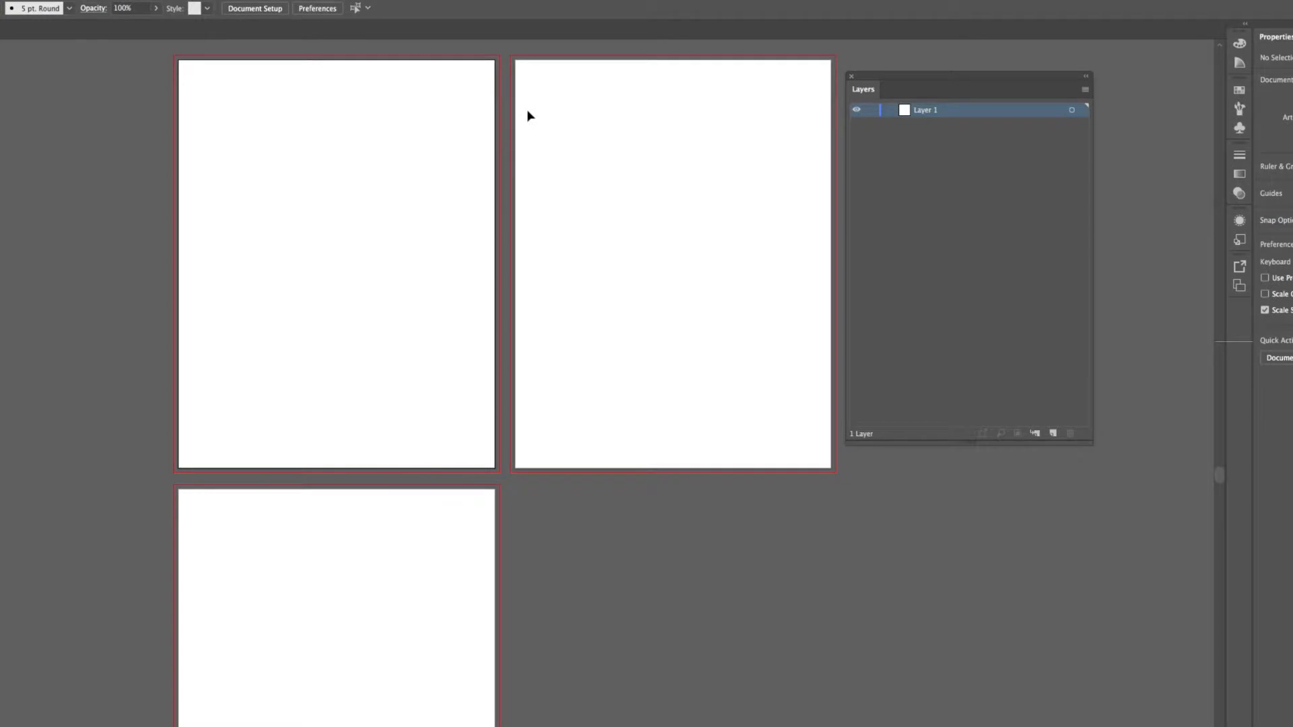
Place pink eraser.jpg from the day2 folder as a linked image at original size, starting near the second artboard's upper-left corner.
key(shift+super+p)
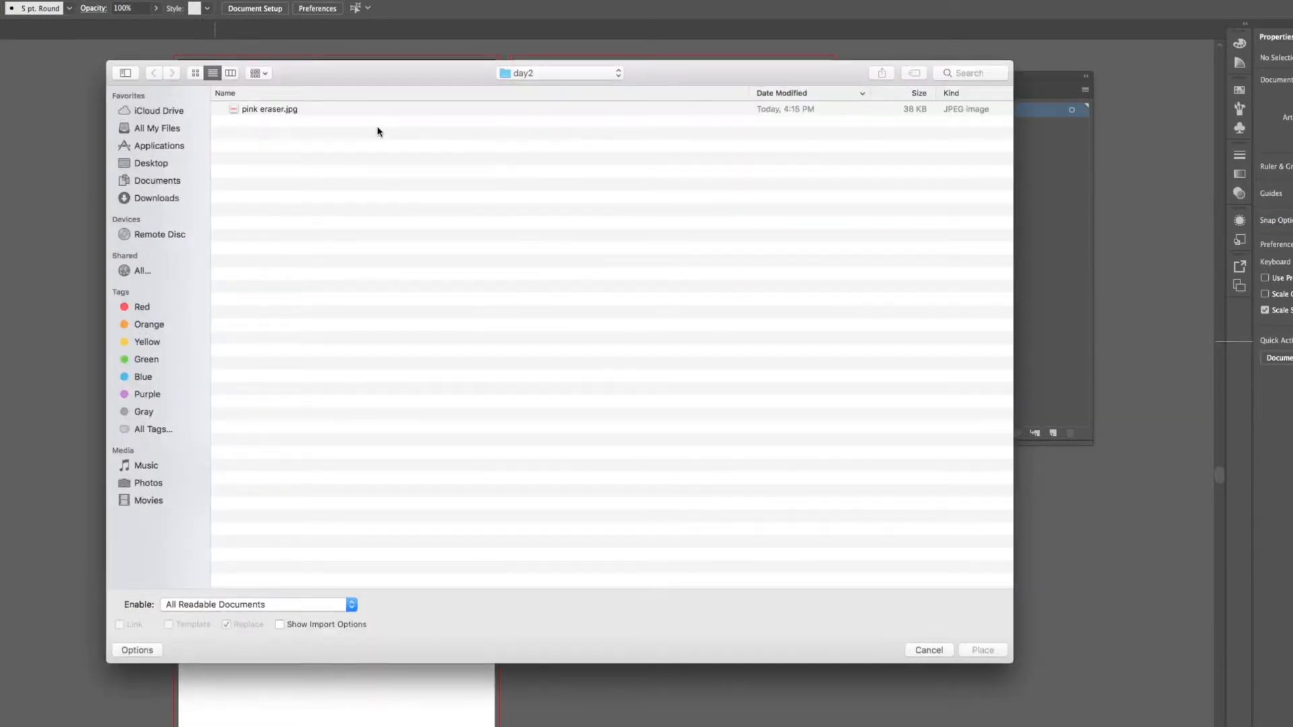
click(319, 112)
click(983, 650)
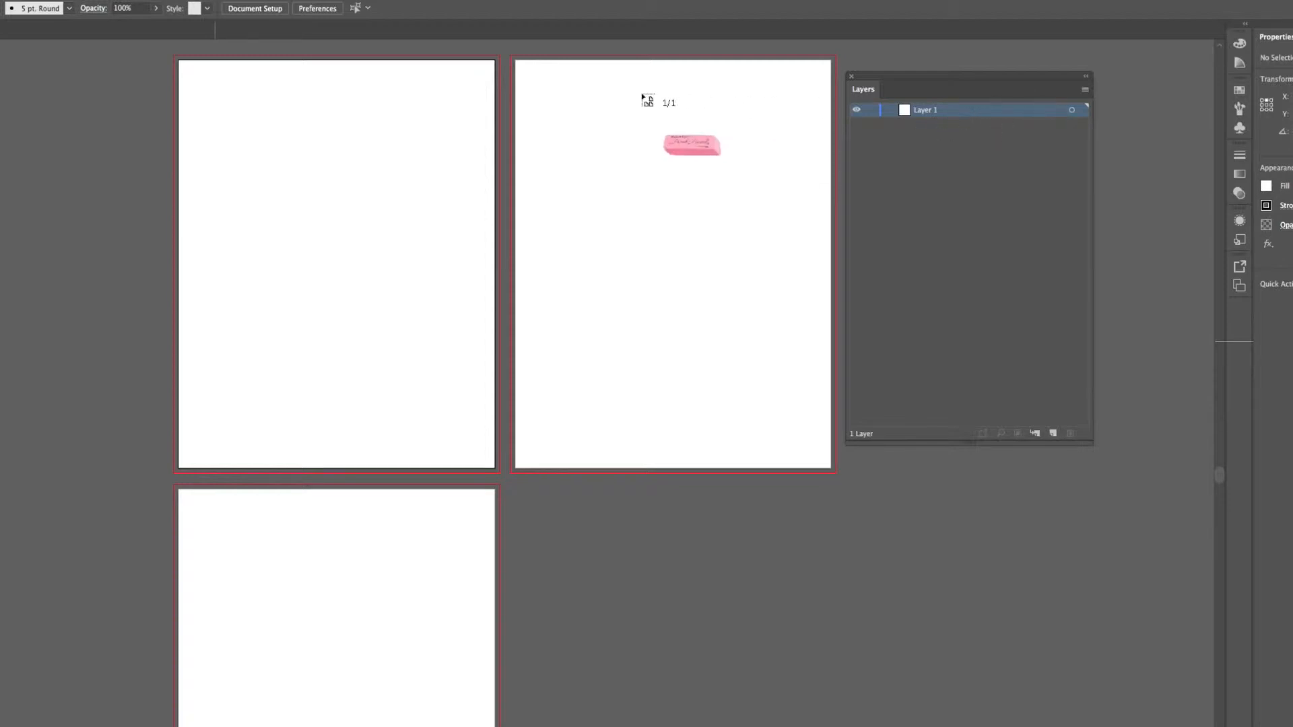
click(537, 92)
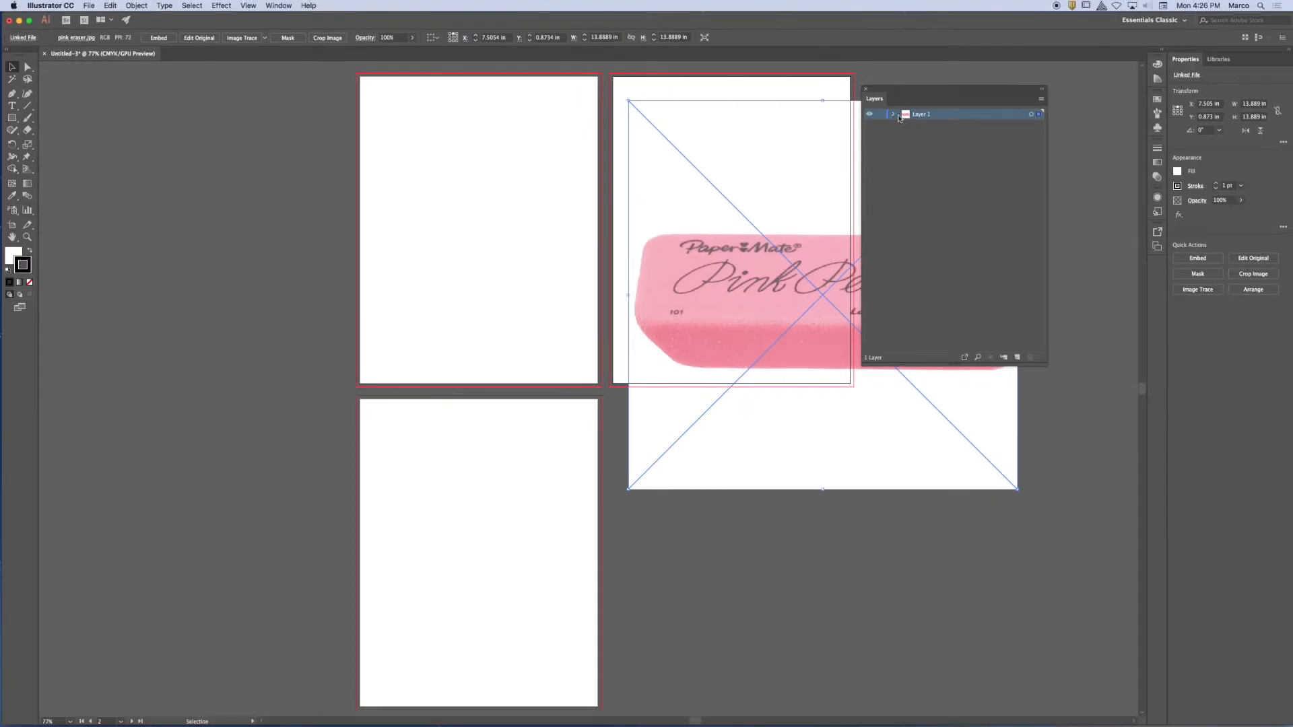
Set the Layers panel row size to Large and expand Layer 1 to list its contents.
click(1042, 99)
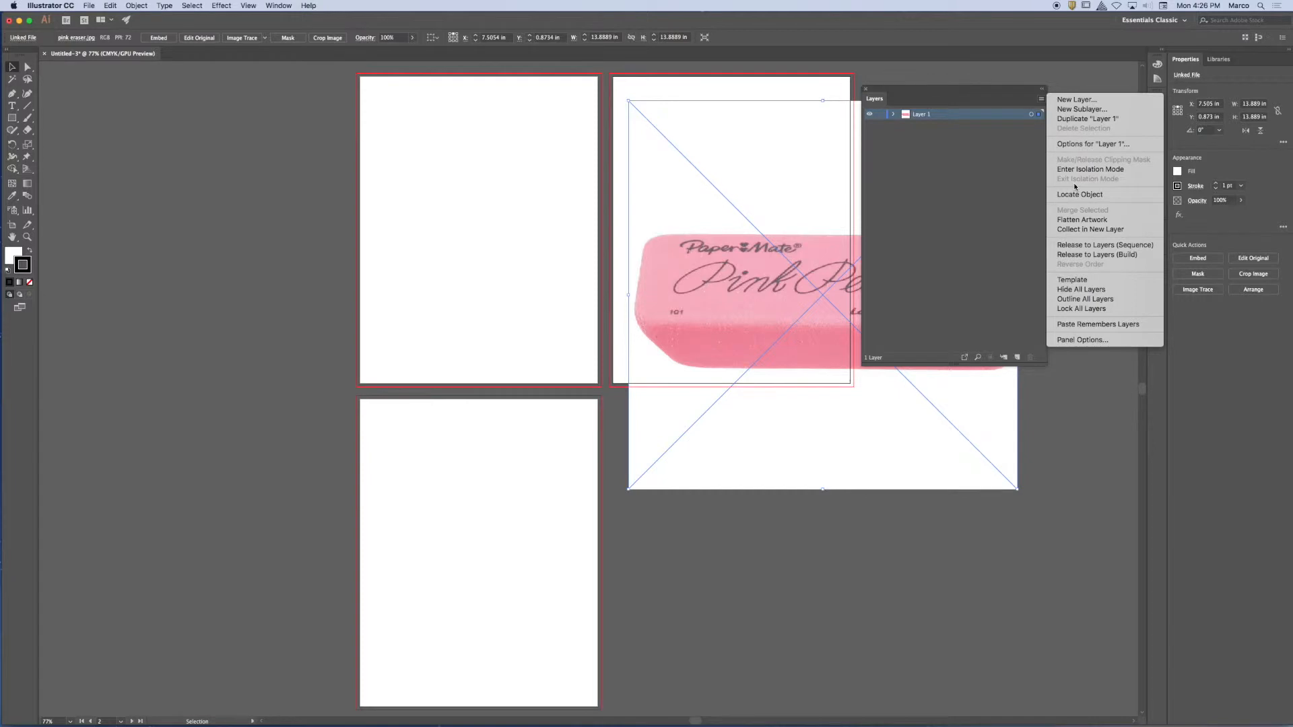
click(1092, 340)
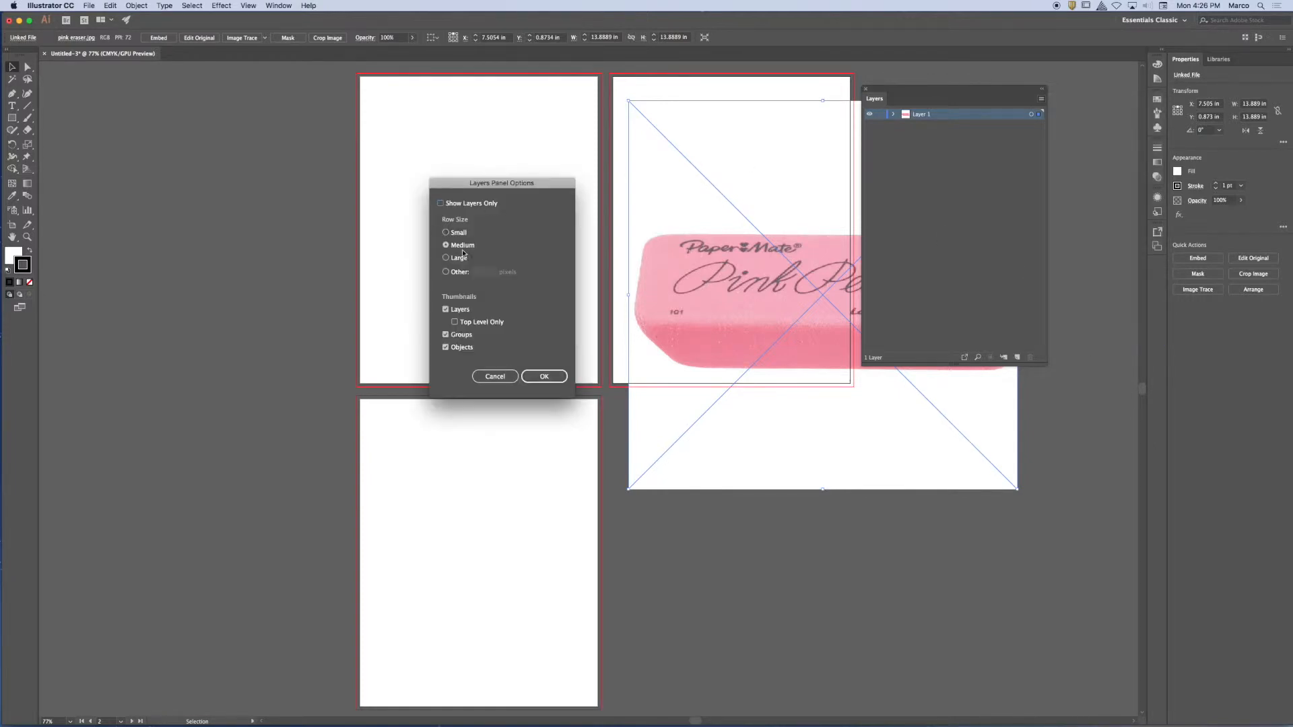
click(445, 258)
click(545, 375)
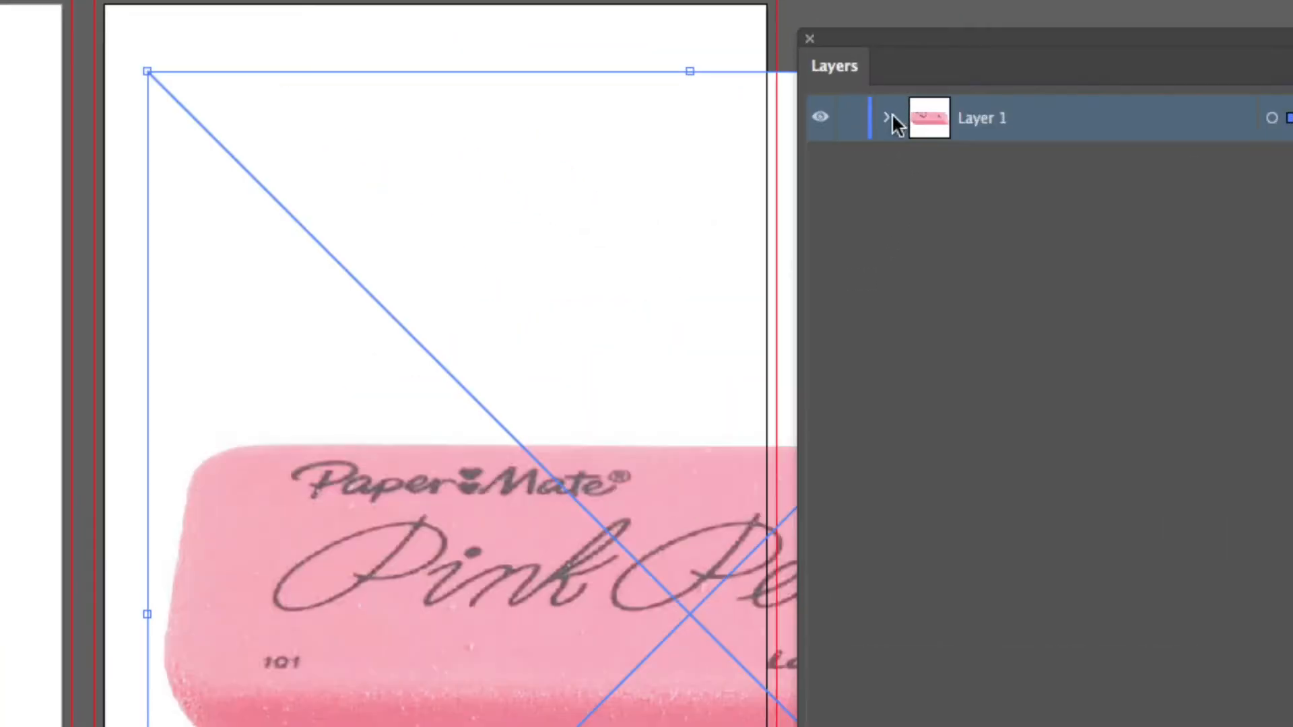
click(886, 120)
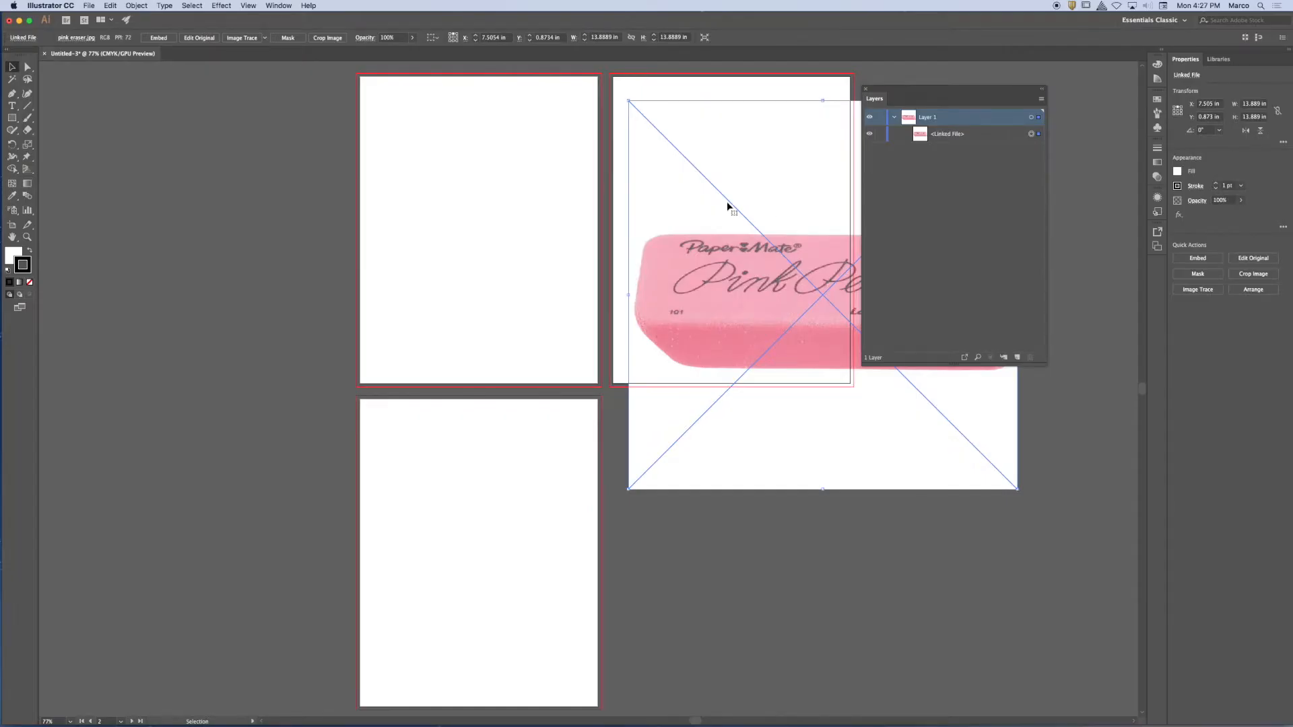
Delete the placed eraser and place linked pink eraser.jpg at original size, its upper-left corner about 0.8 in below the first artboard's upper edge, slightly outside its side.
key(Delete)
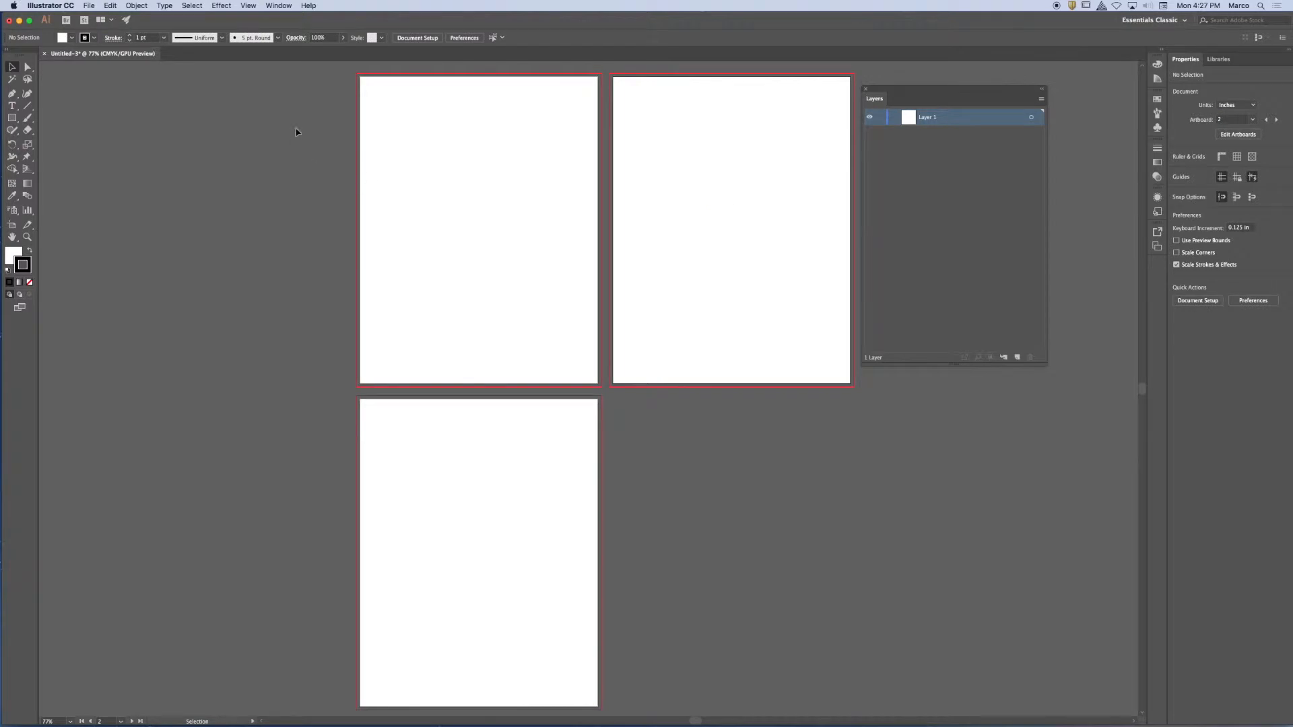
click(93, 5)
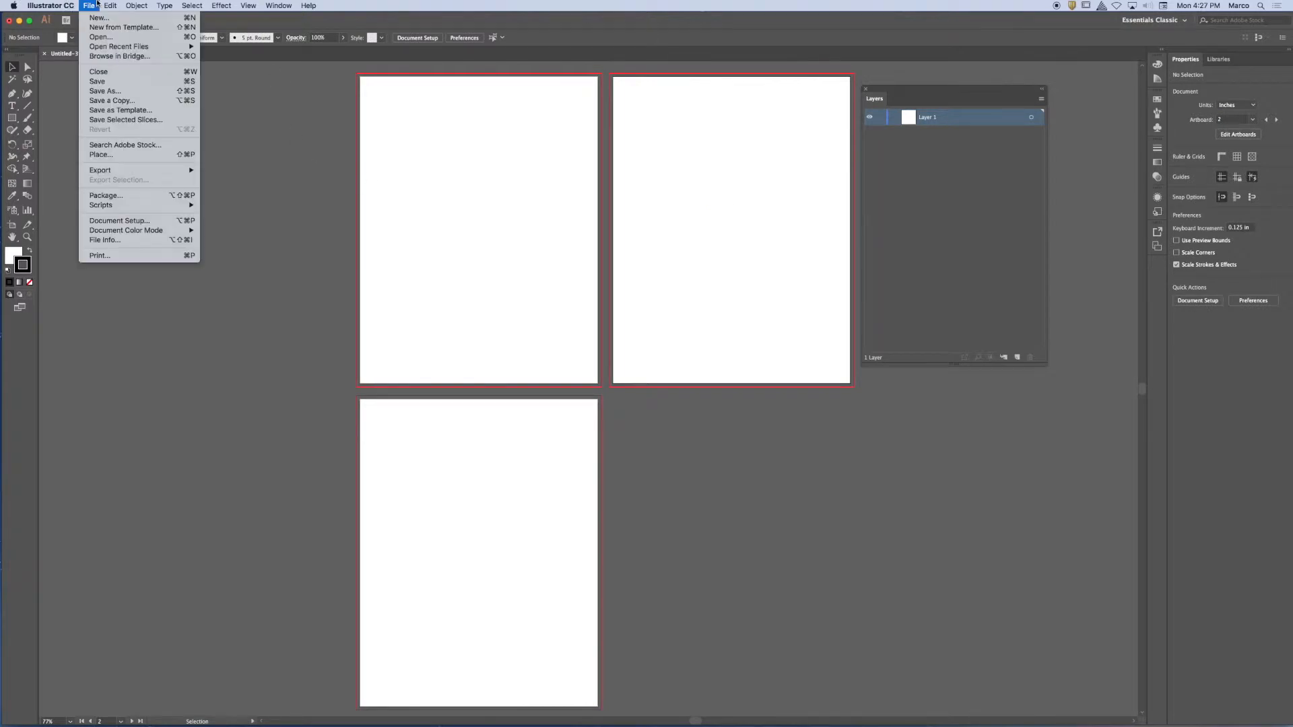
click(141, 156)
click(466, 114)
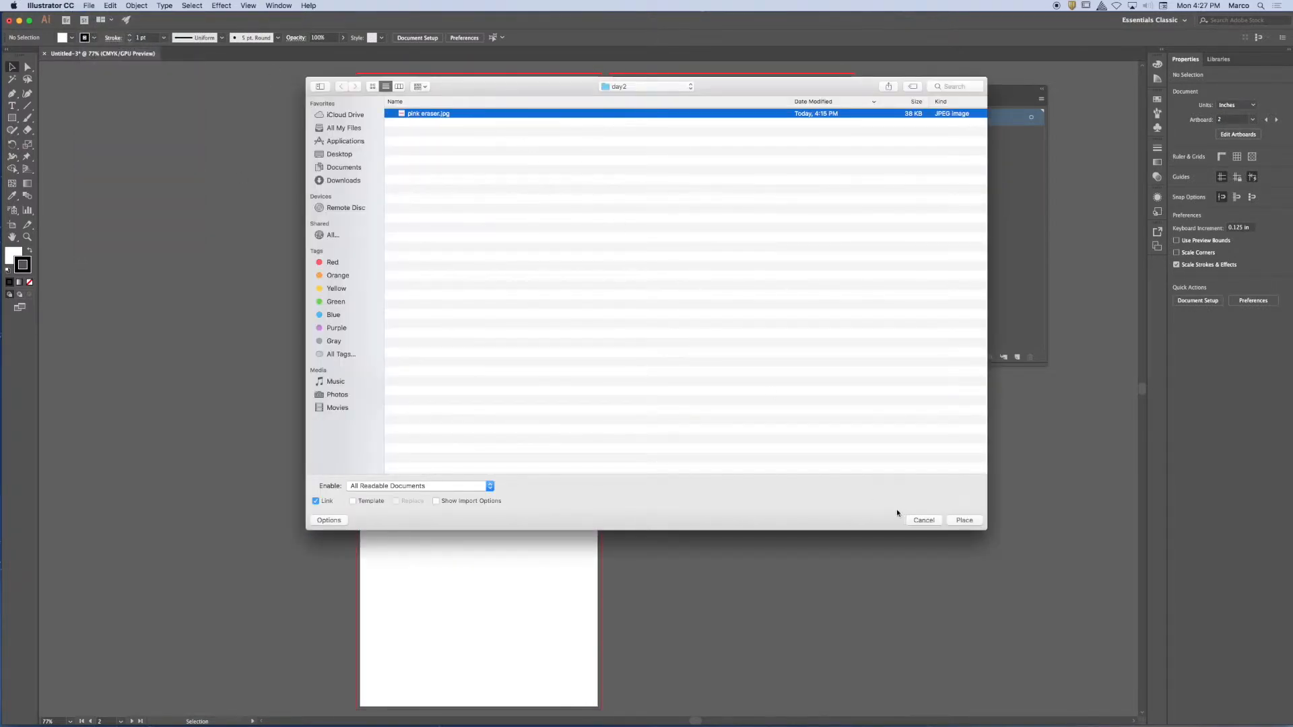
click(965, 520)
click(346, 99)
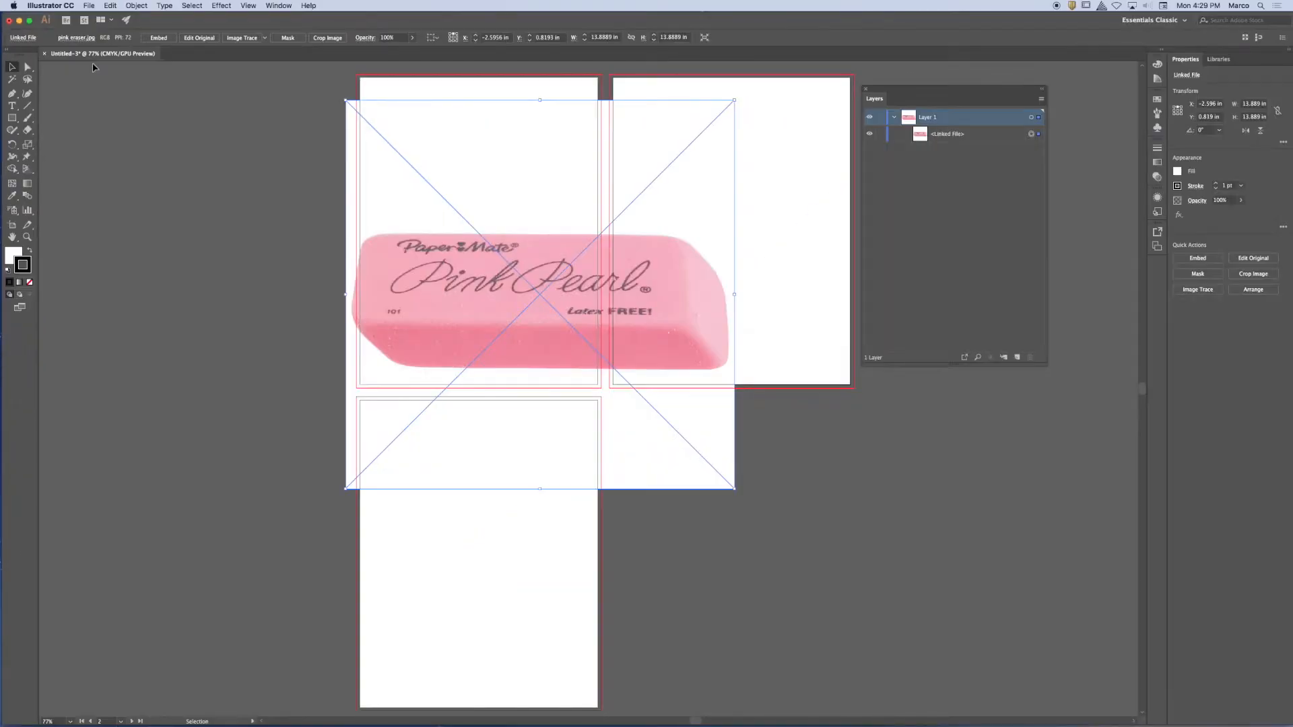
Show the document rulers and review the ruler entry among the view commands.
key(super+r)
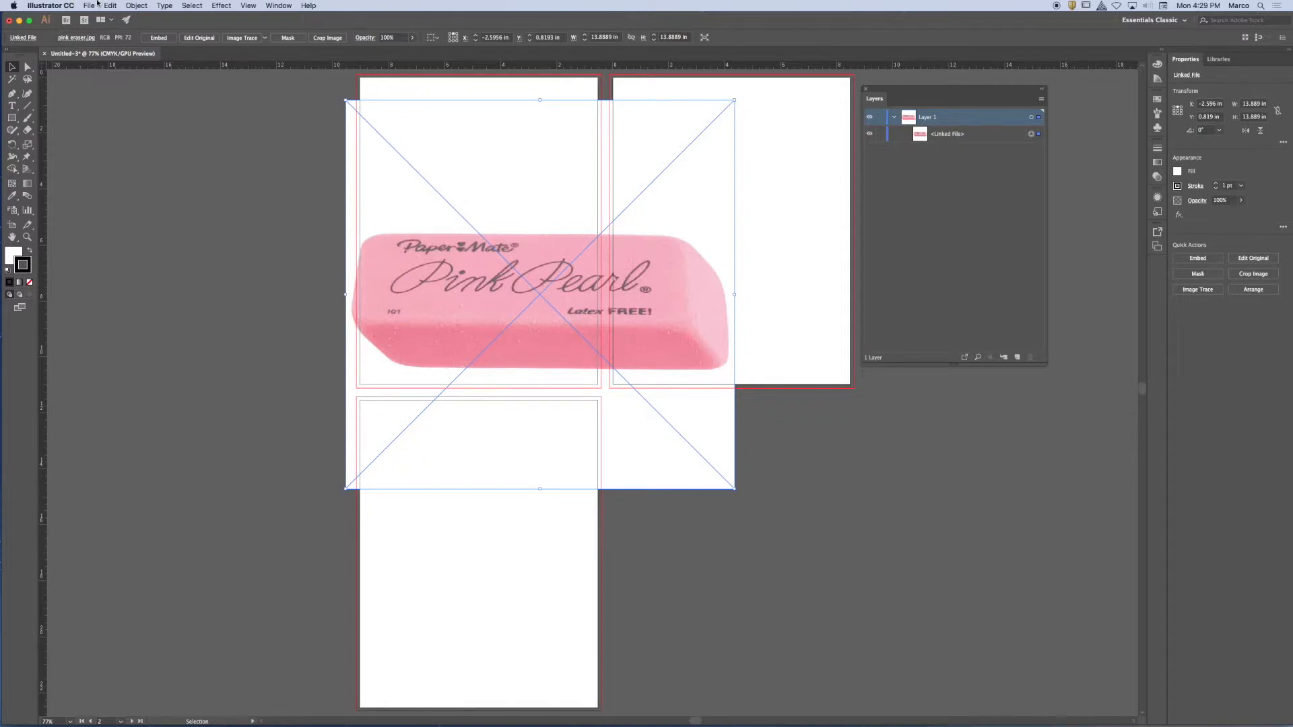
click(249, 5)
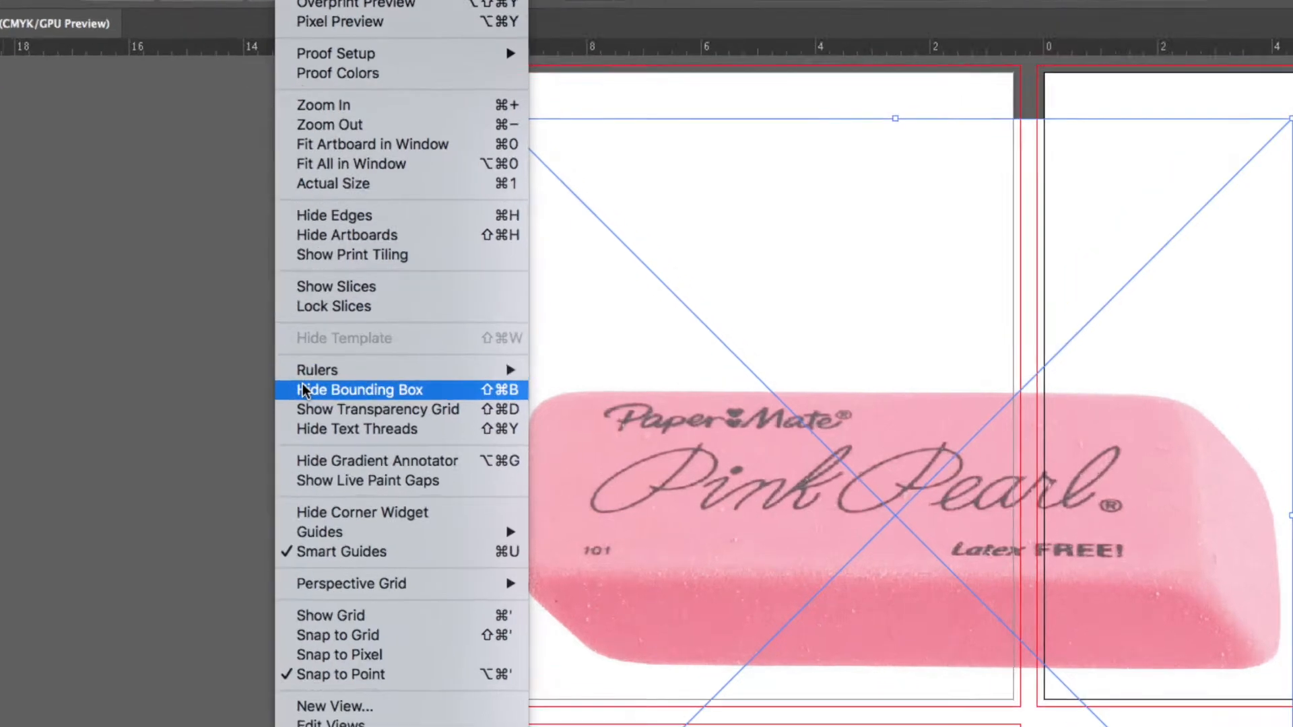
mouse_move(312, 372)
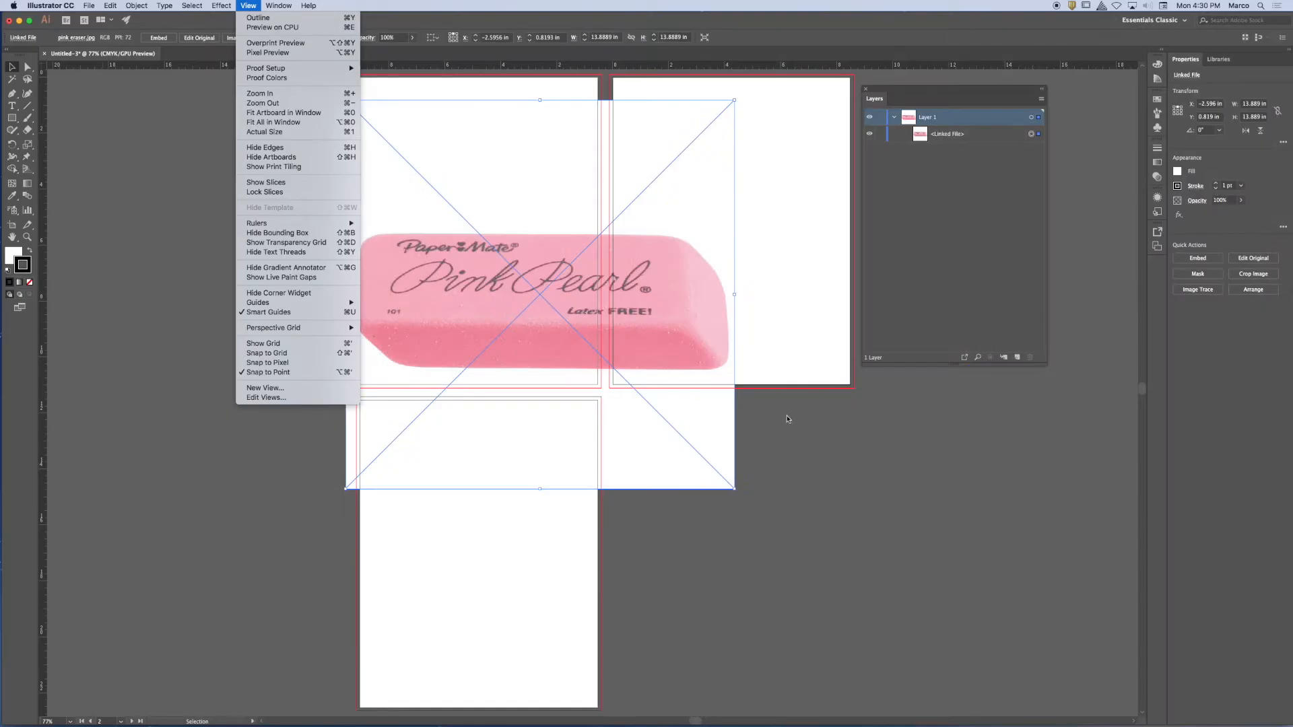
click(787, 419)
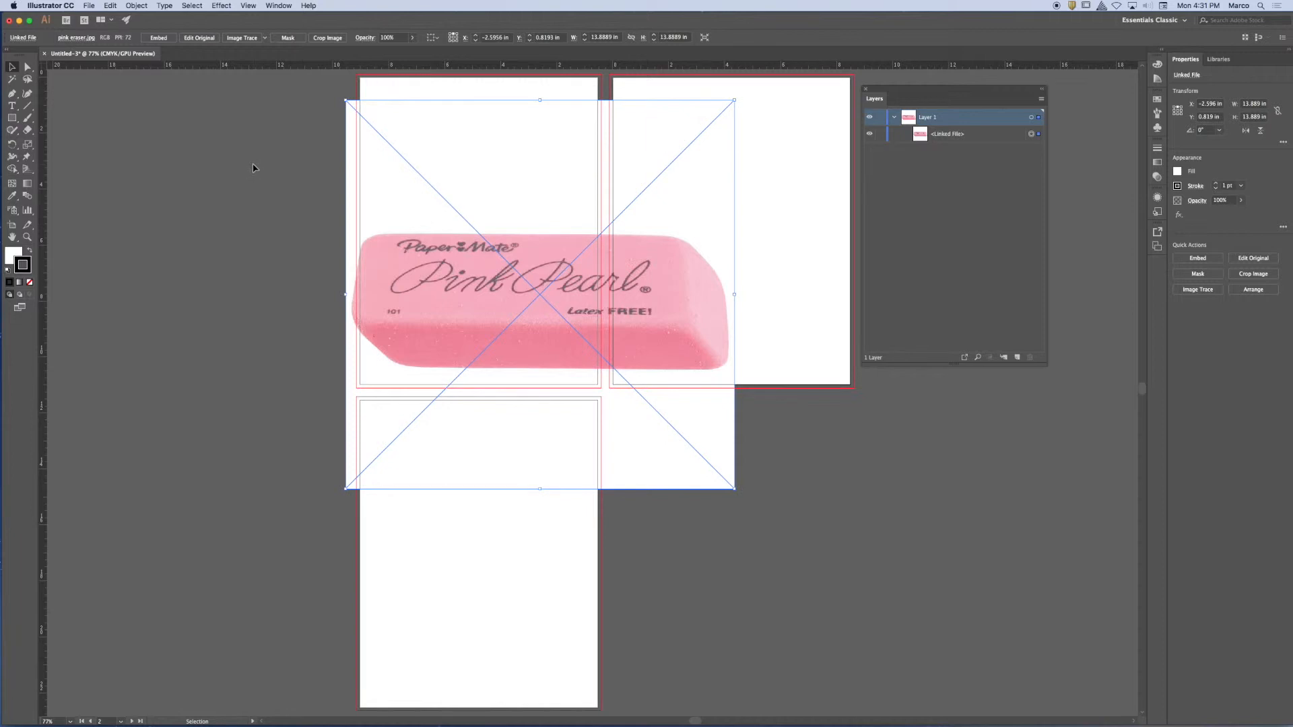
Practise selecting the eraser image and clearing the selection with the Deselect command.
click(180, 129)
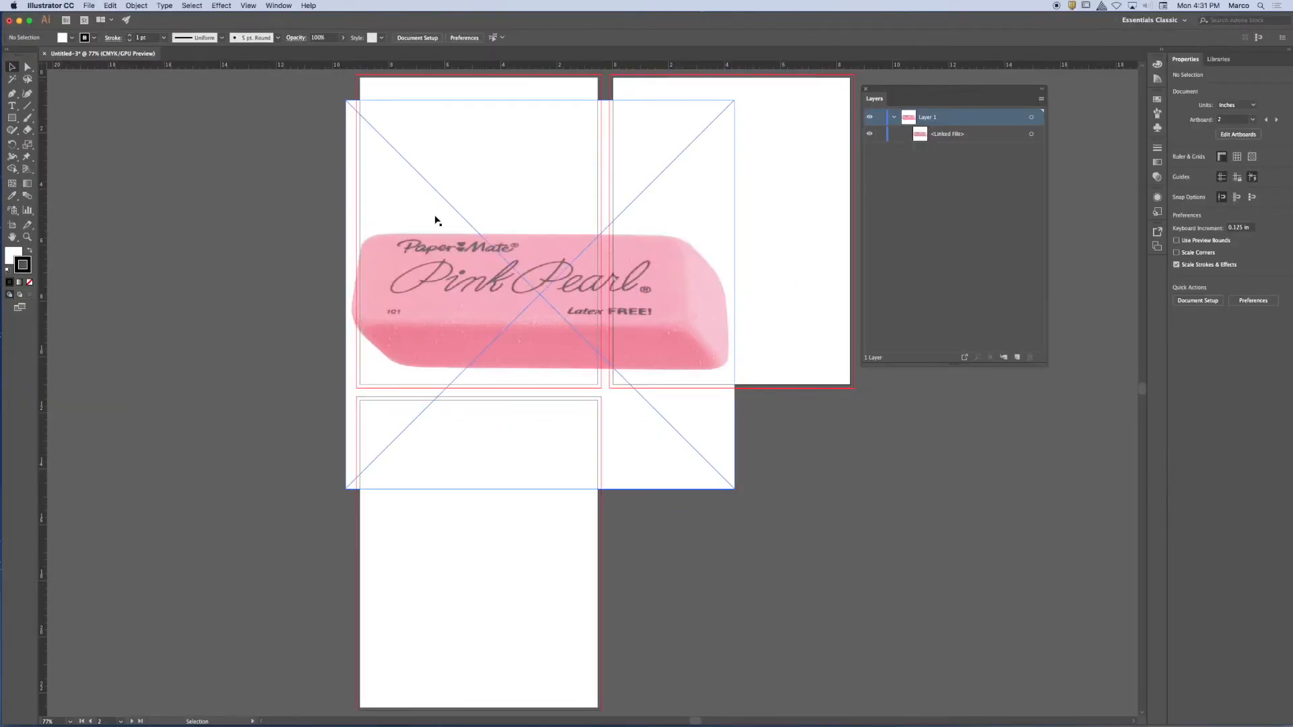
click(435, 220)
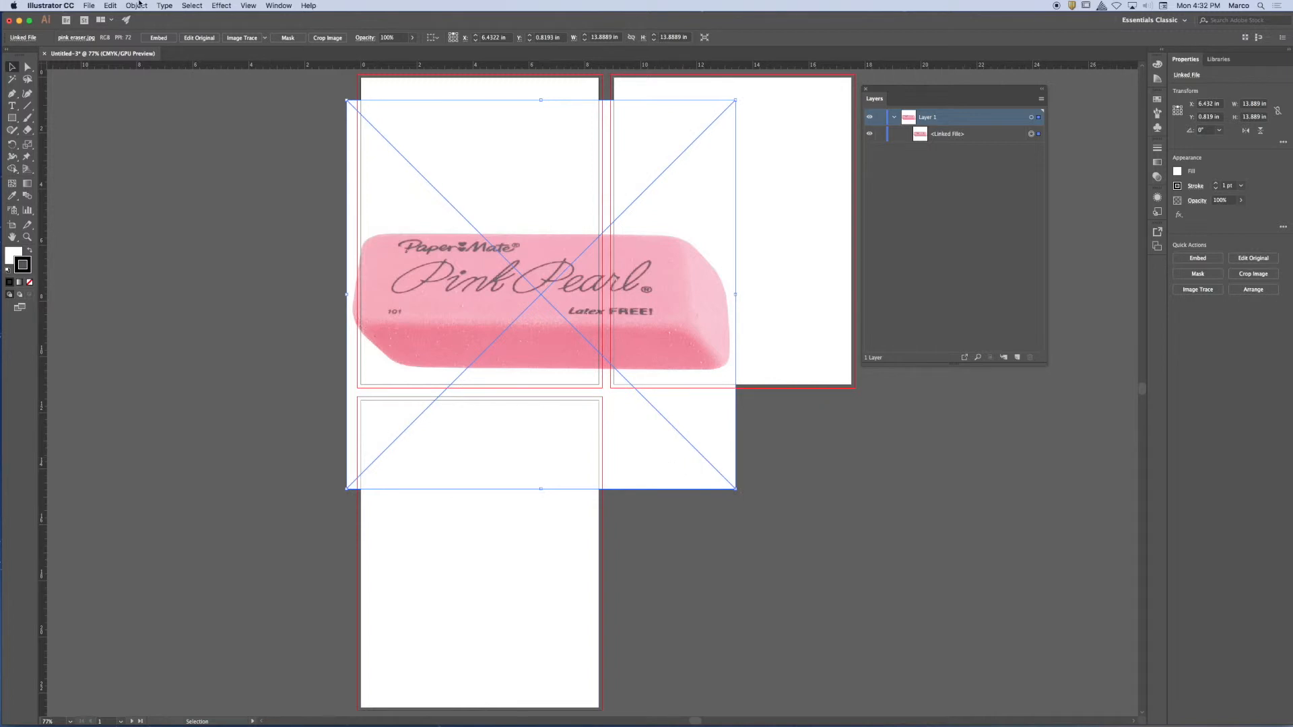
click(192, 5)
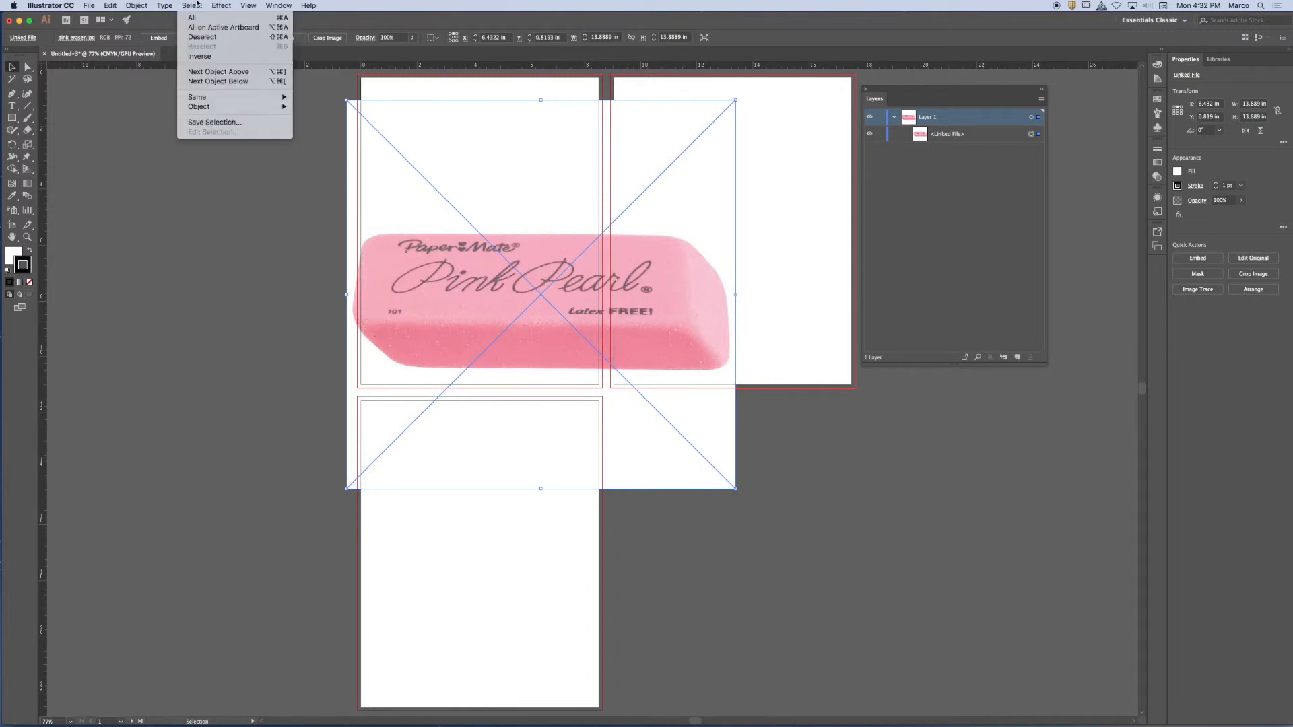
click(248, 39)
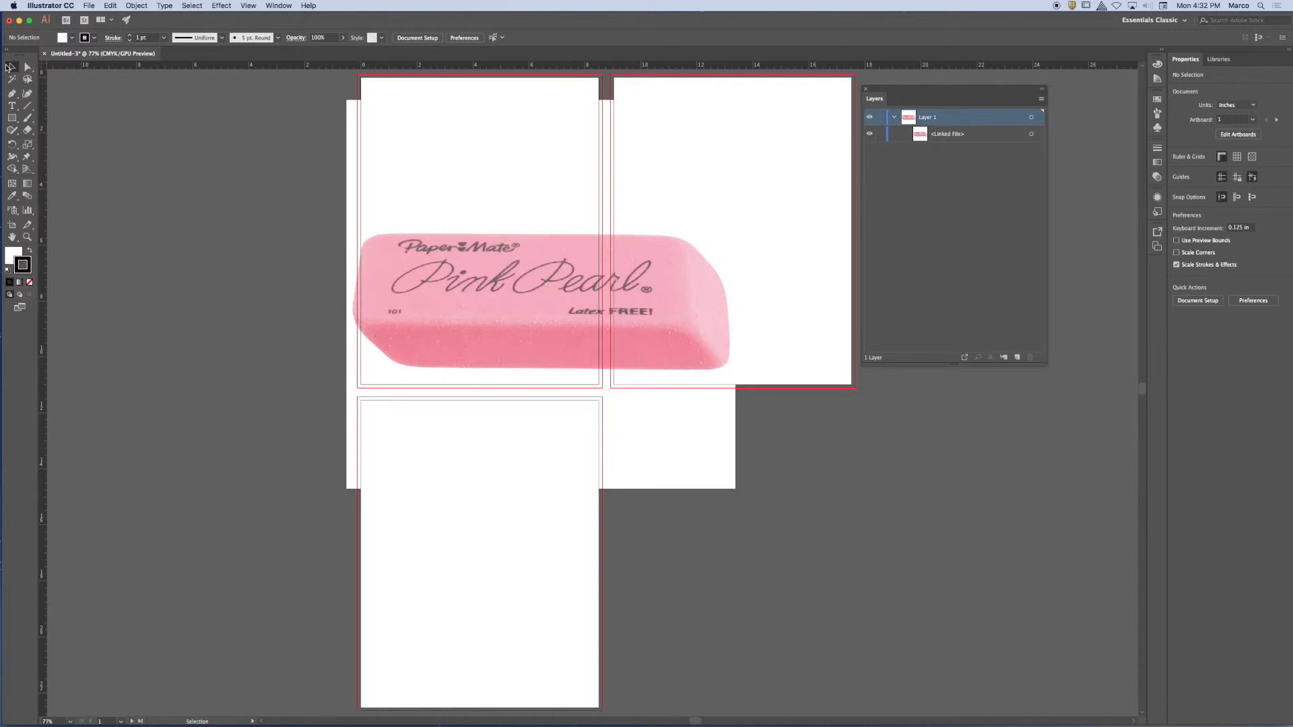
click(403, 170)
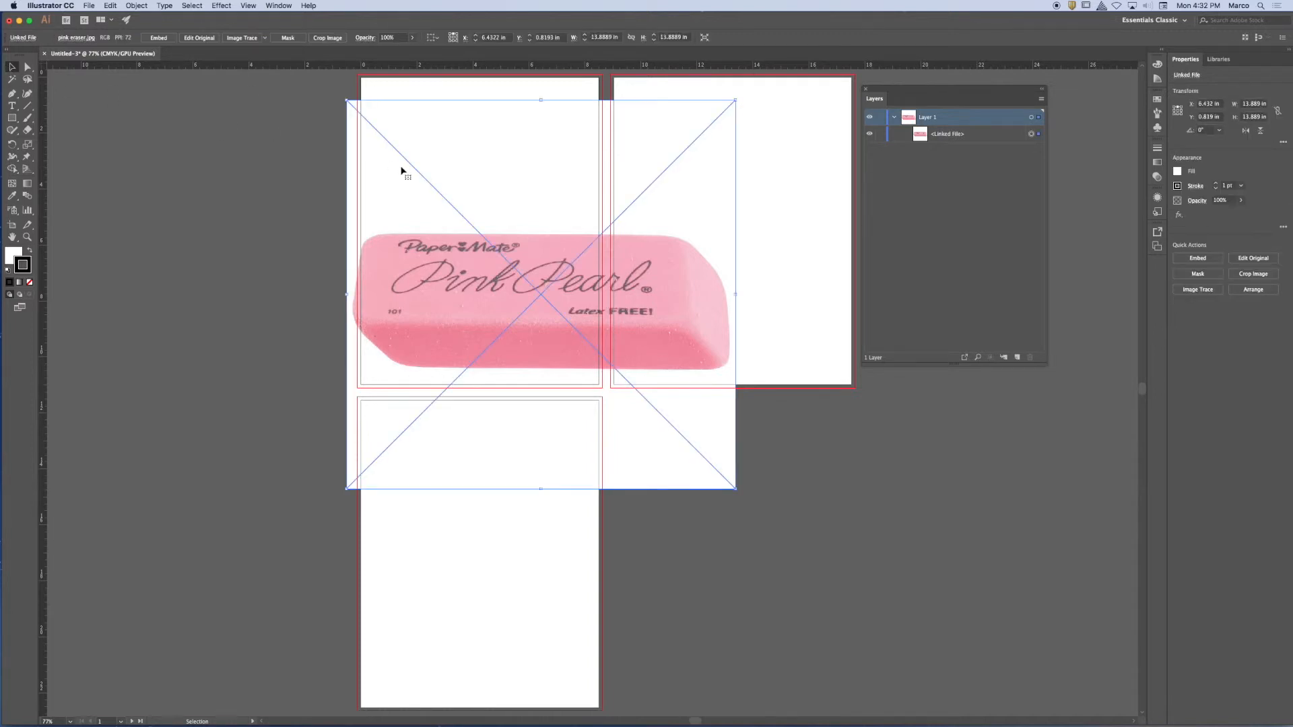
click(197, 5)
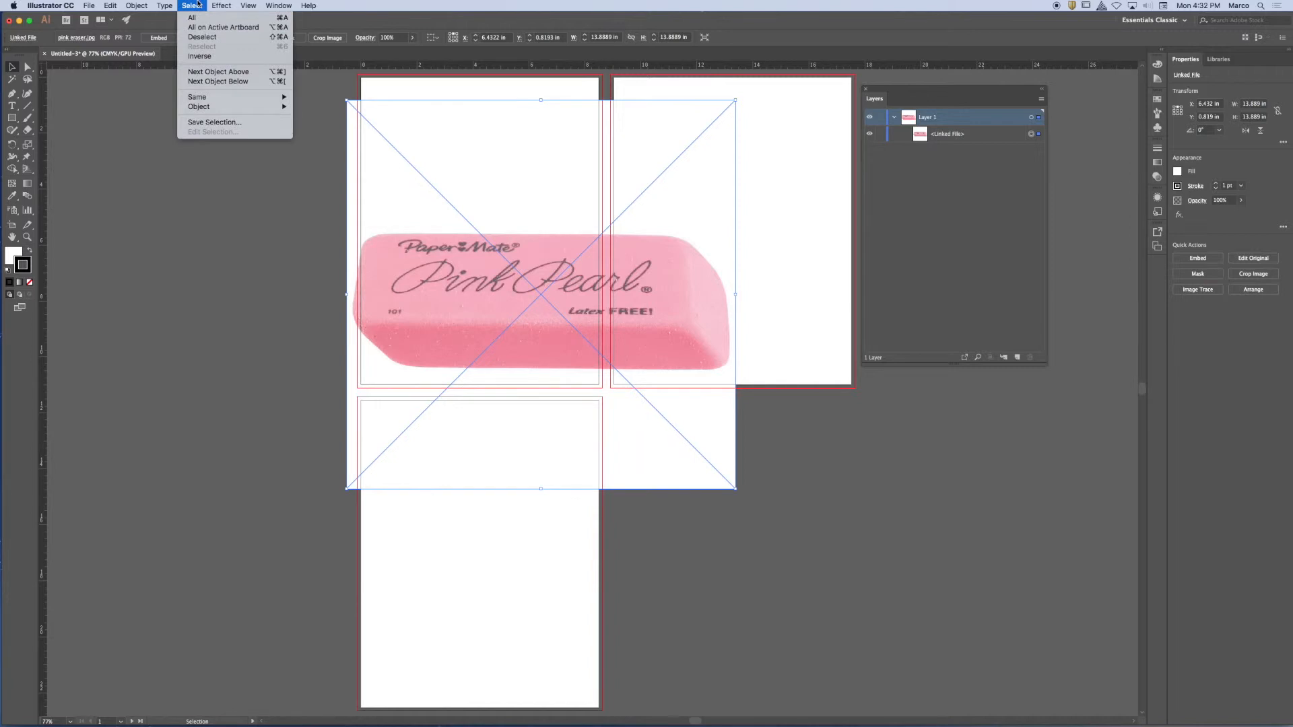
click(221, 38)
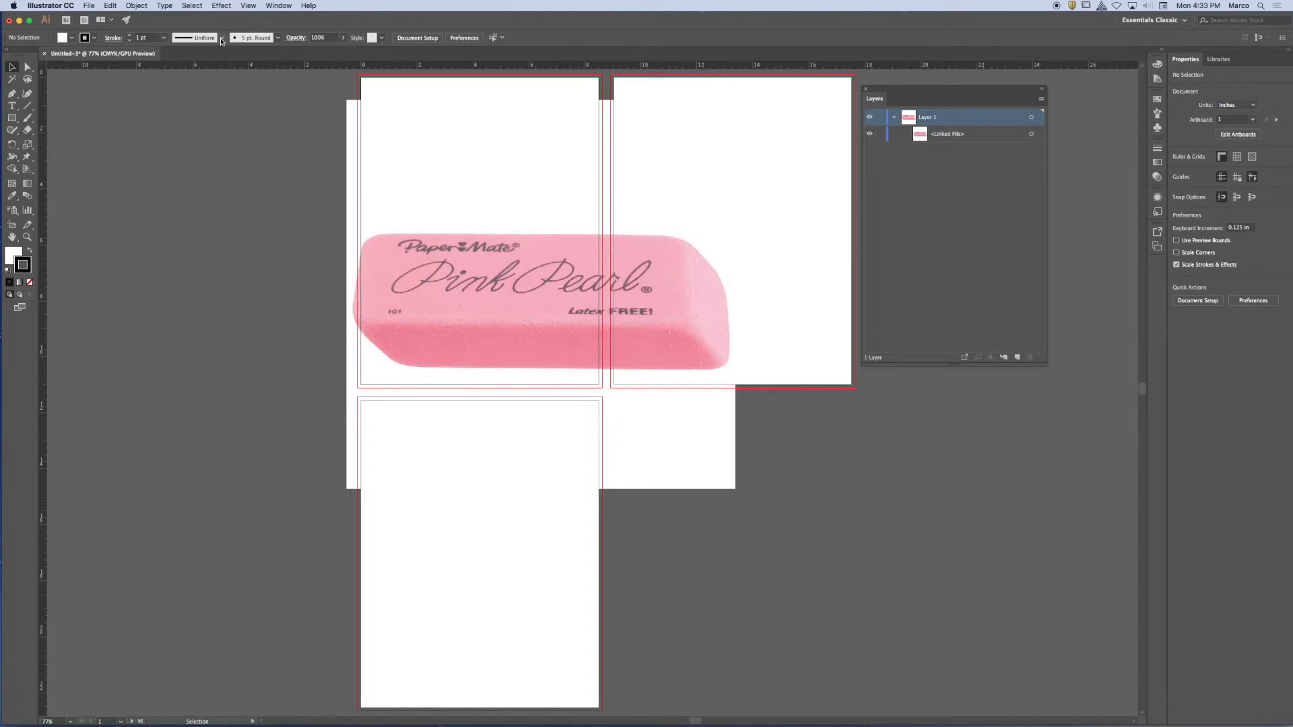
Alternate between selecting the eraser image and clearing the selection on the empty canvas, finishing with the image selected.
click(634, 264)
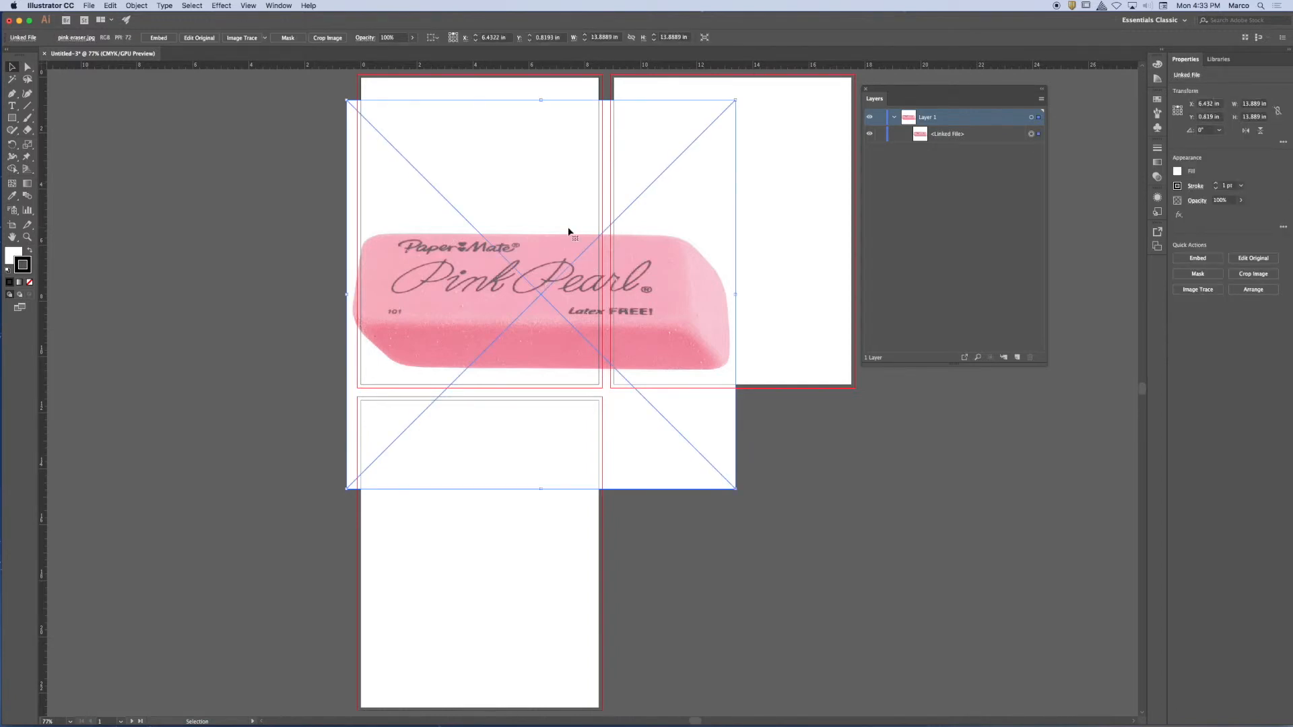
click(291, 148)
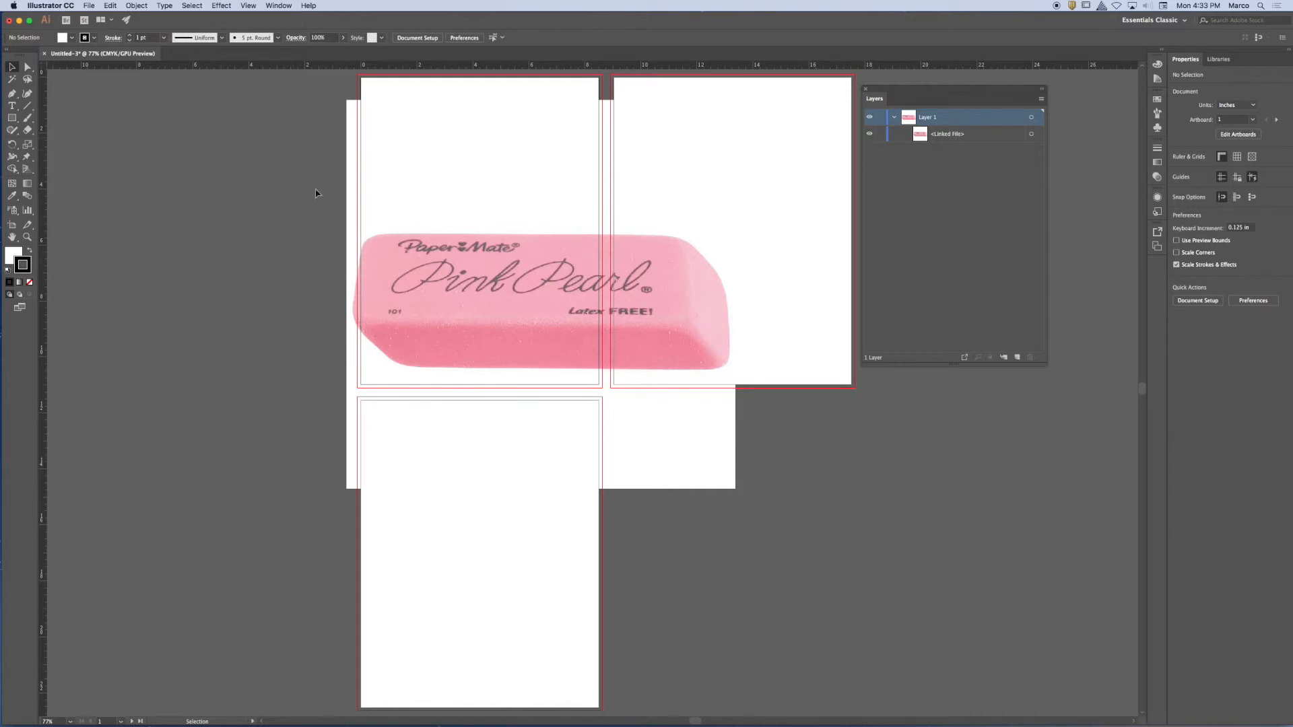
click(467, 194)
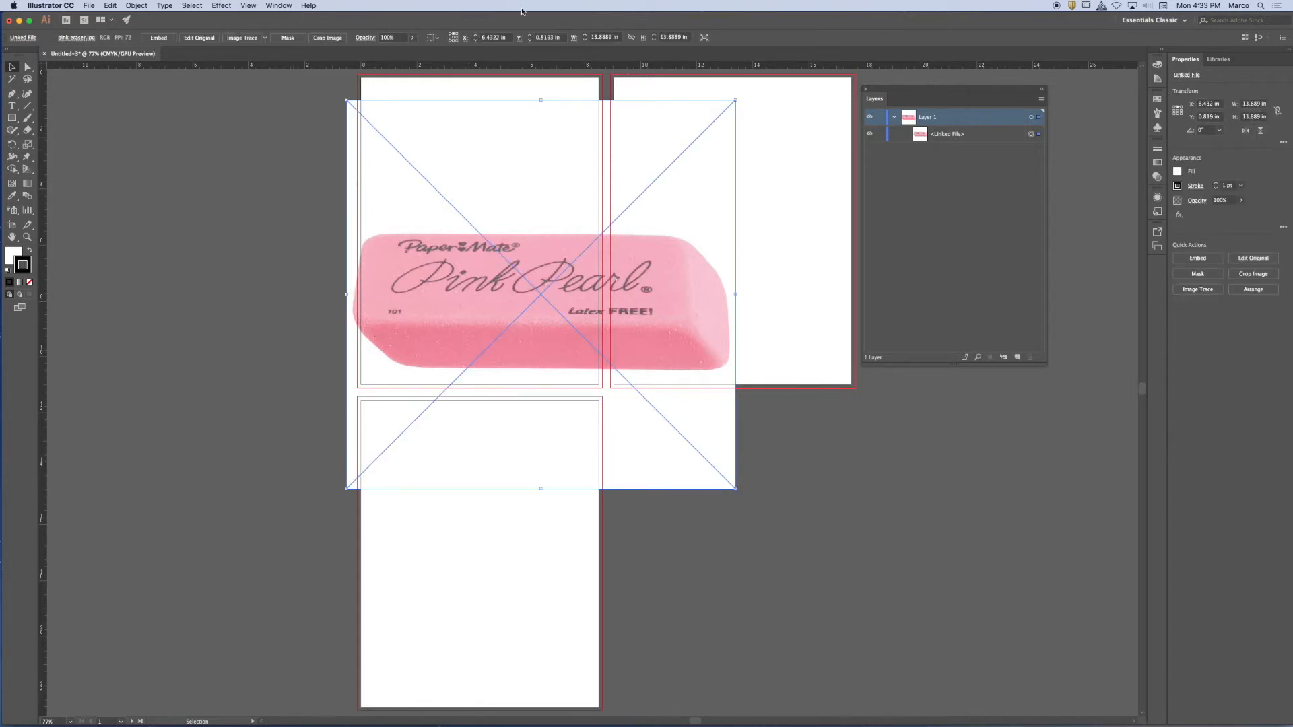
click(320, 149)
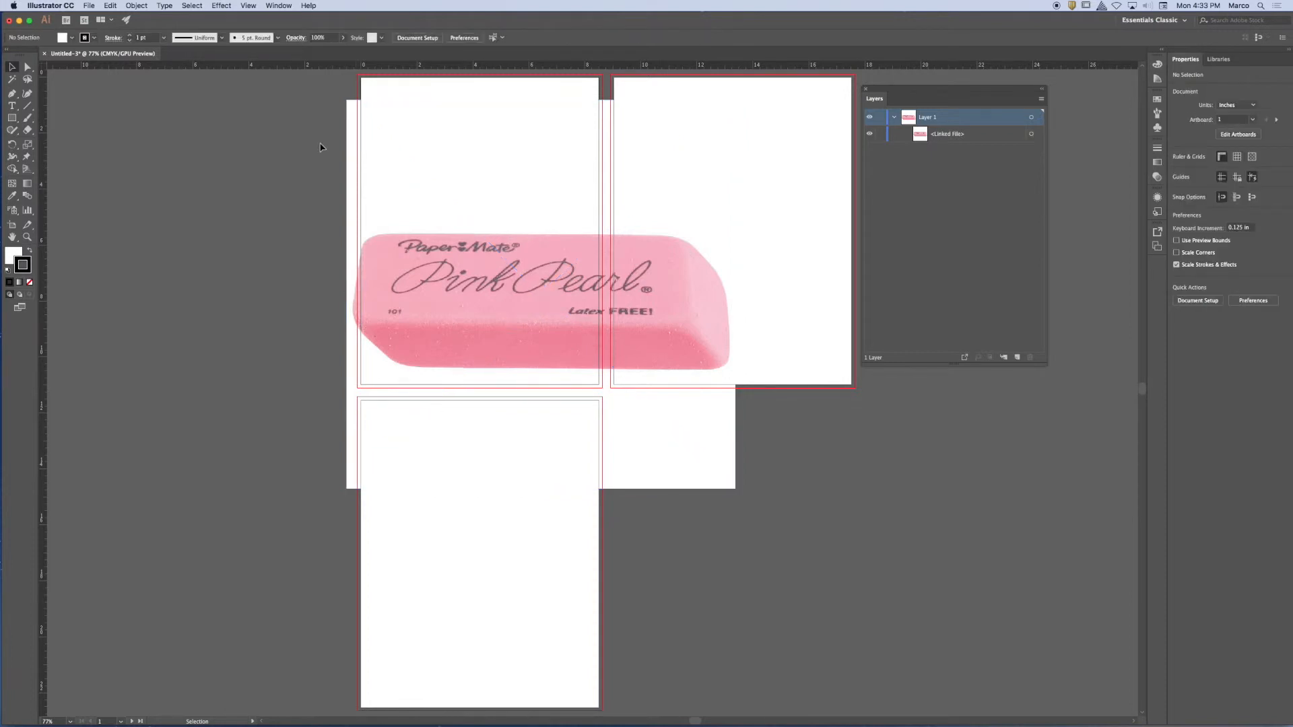
click(505, 159)
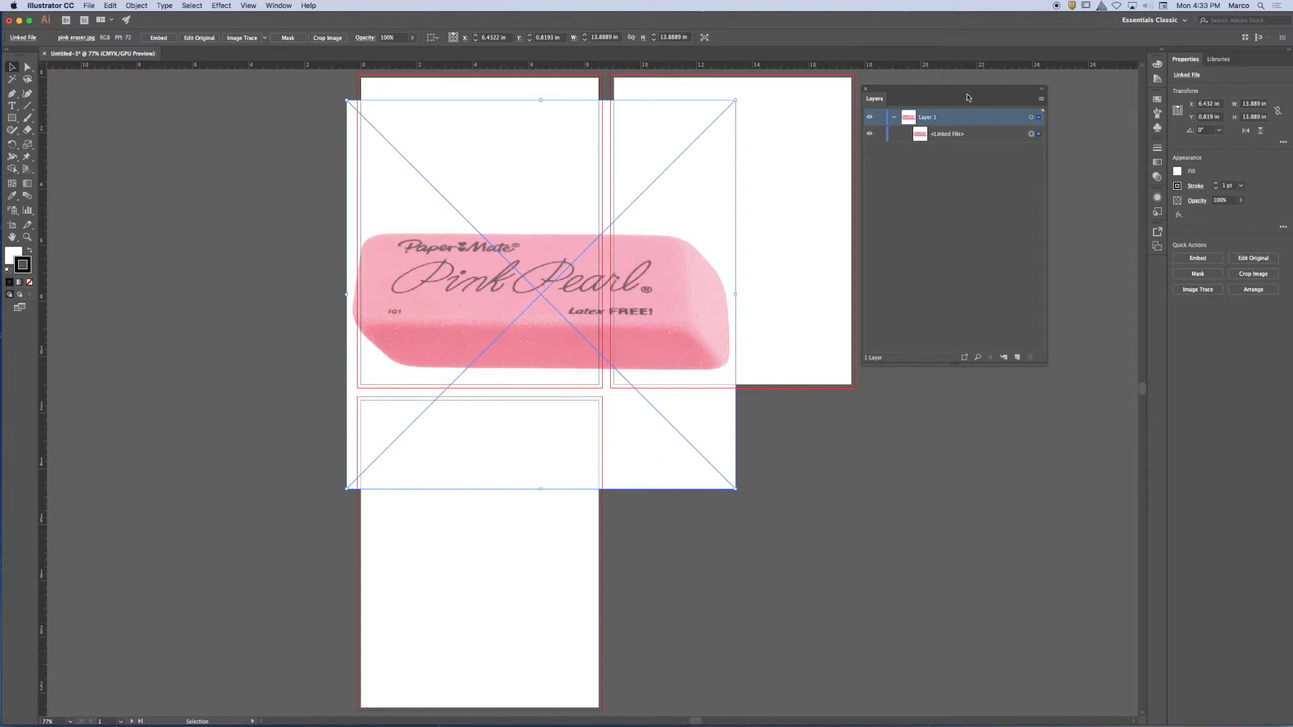
Move the floating Layers panel over the second artboard's outer edge, and toggle the eraser's selection to compare its selection marks in the panel.
drag(968, 98, 912, 138)
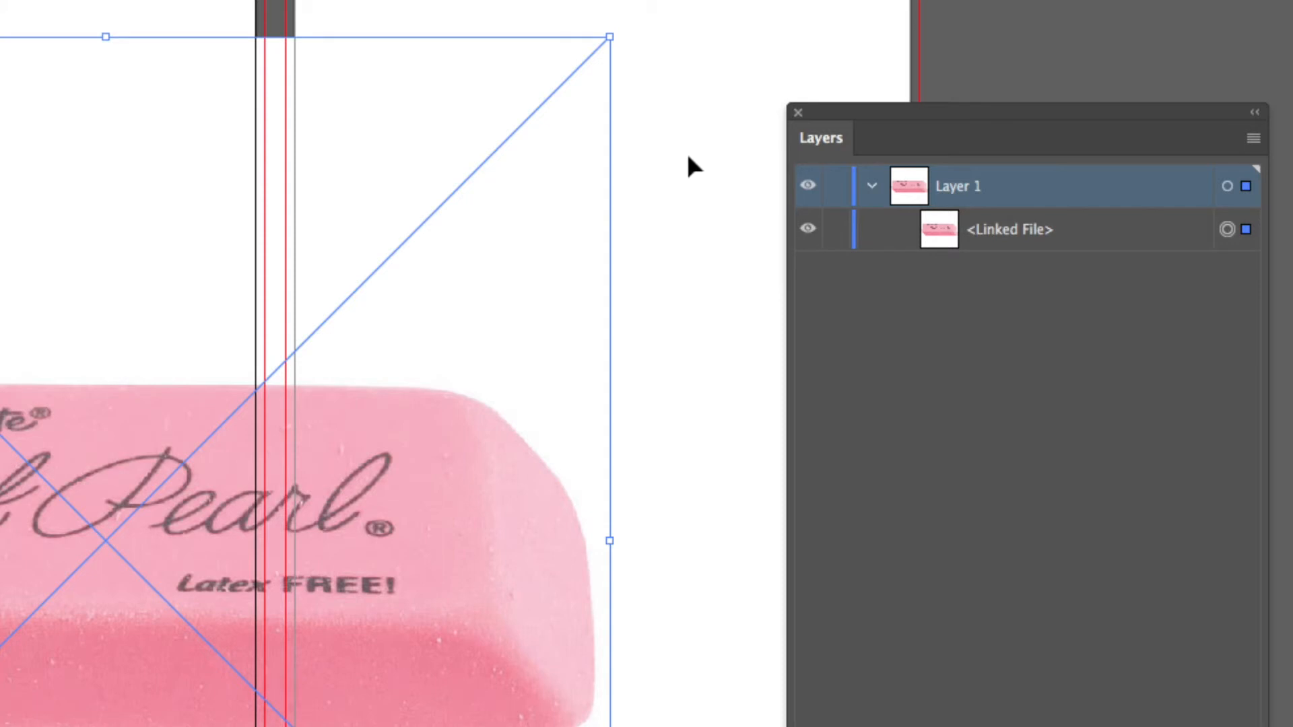
click(687, 156)
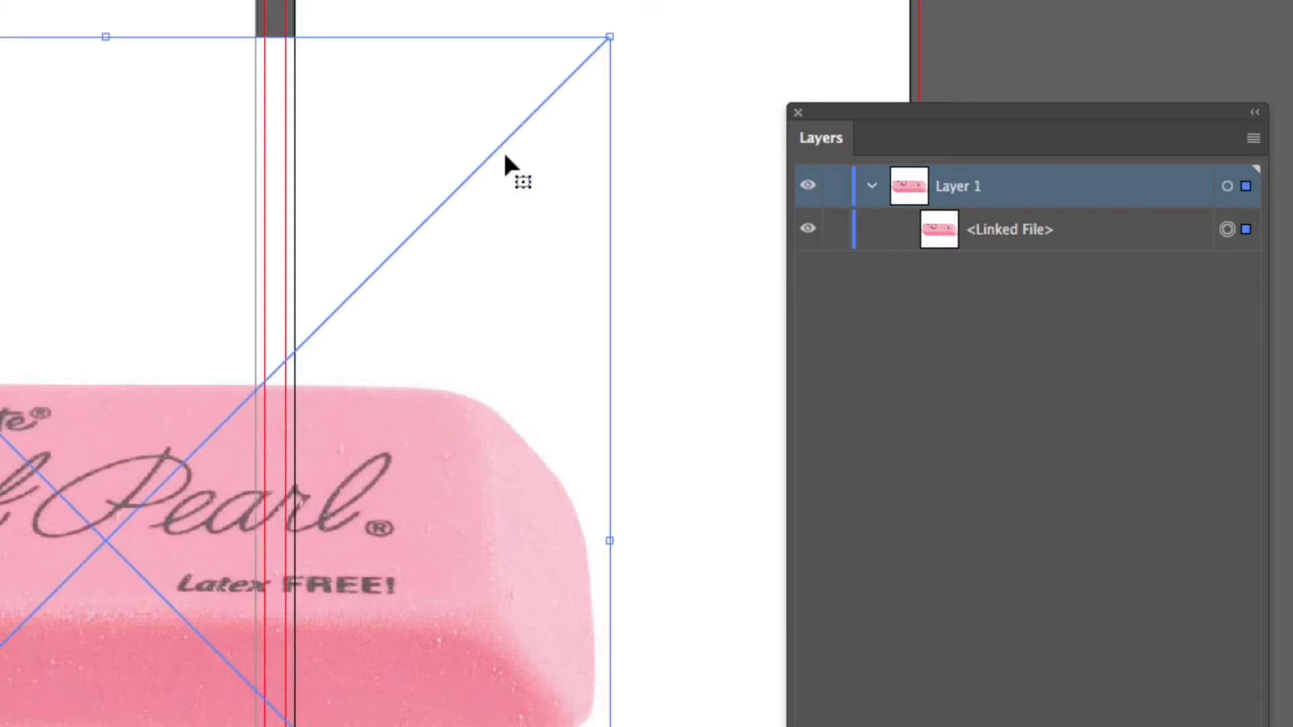
click(677, 150)
click(450, 190)
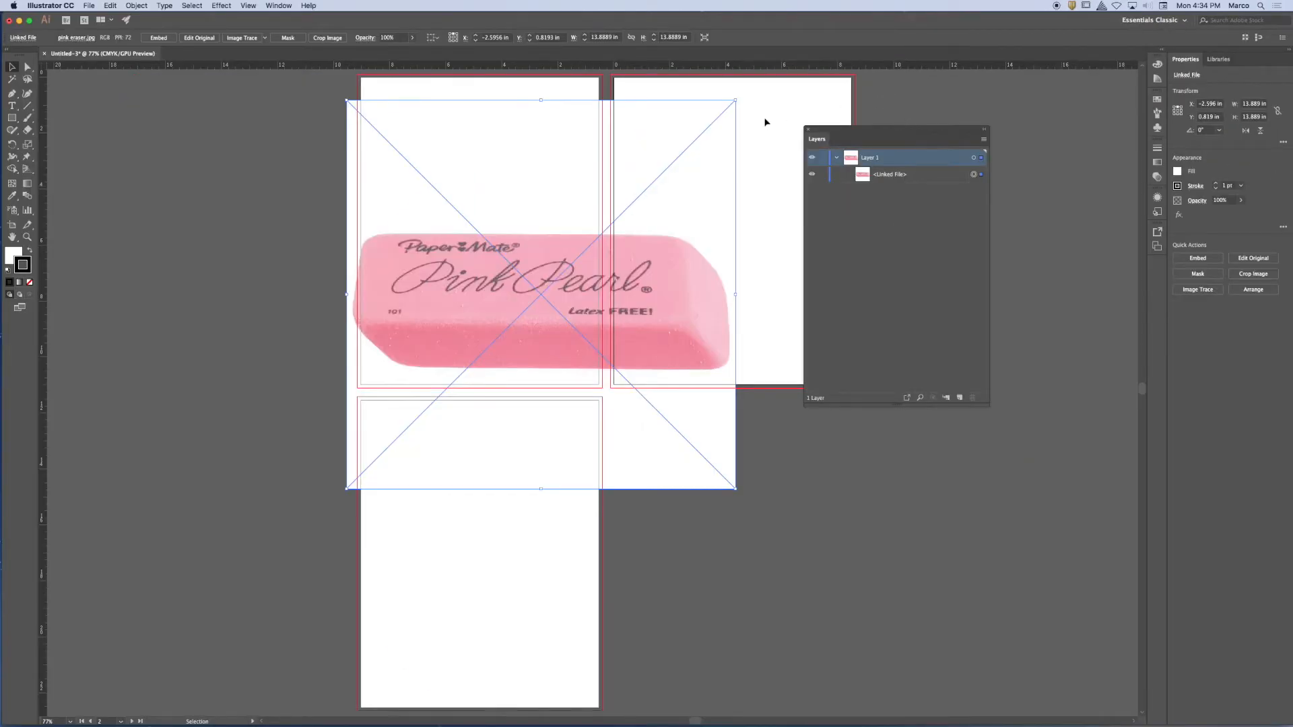
click(765, 122)
click(611, 227)
click(773, 162)
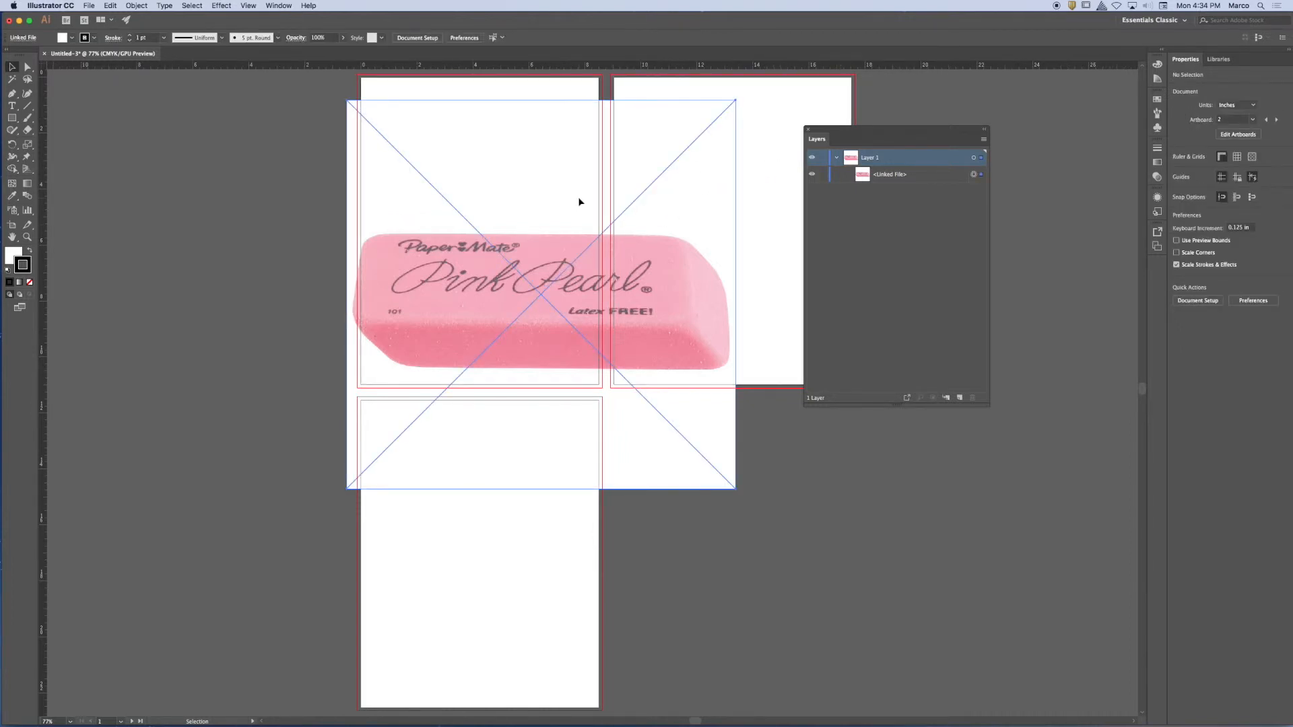
Clear the selection on the second artboard and reselect the linked eraser image.
click(773, 172)
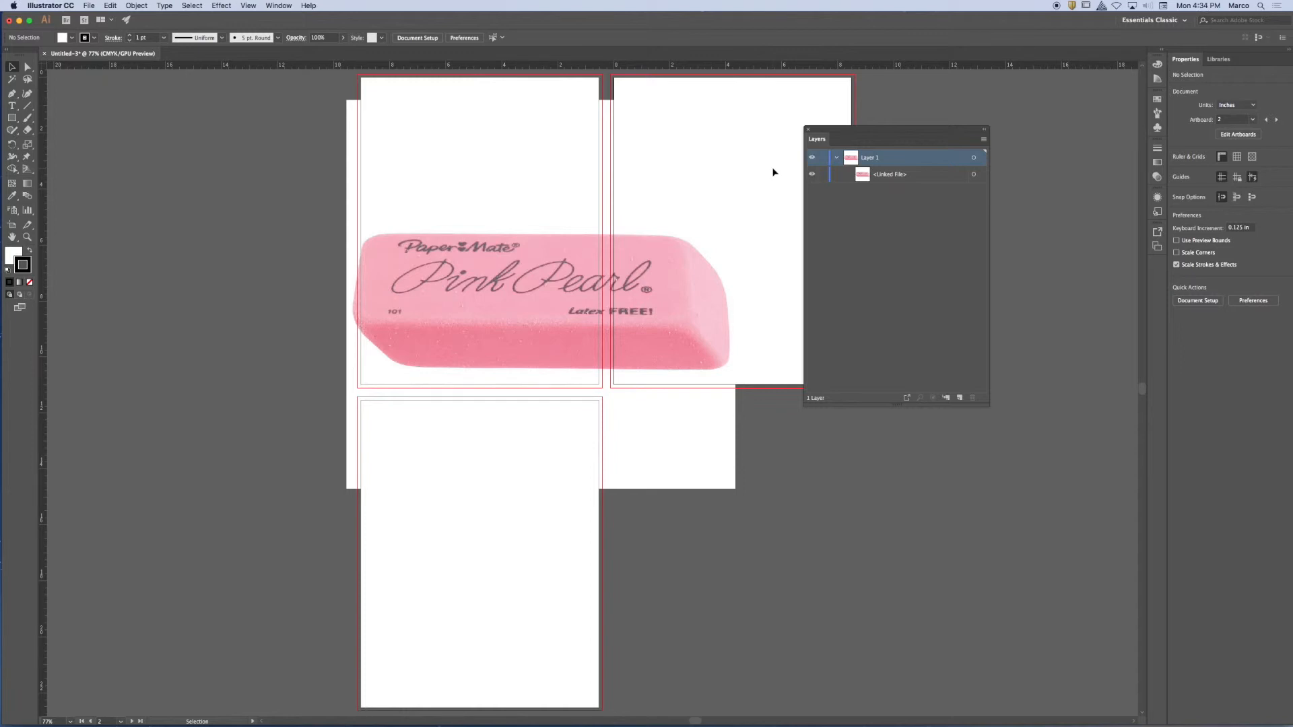
click(522, 206)
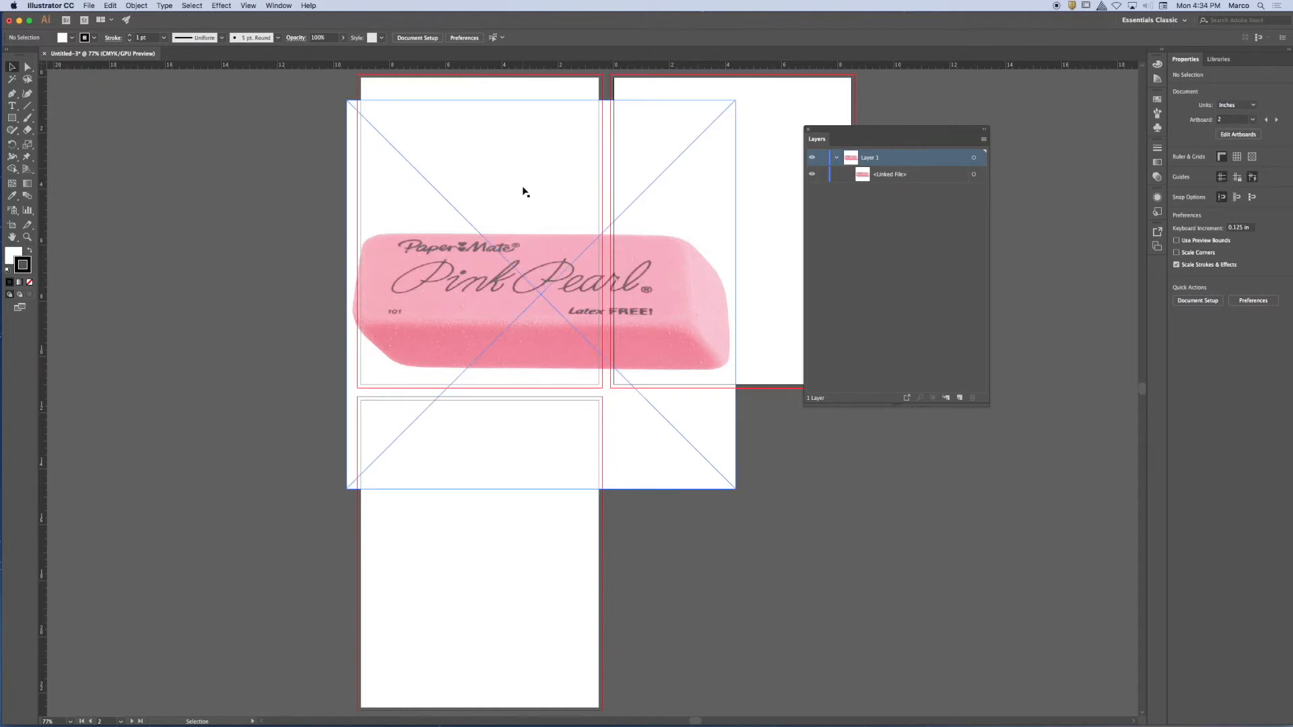
click(441, 250)
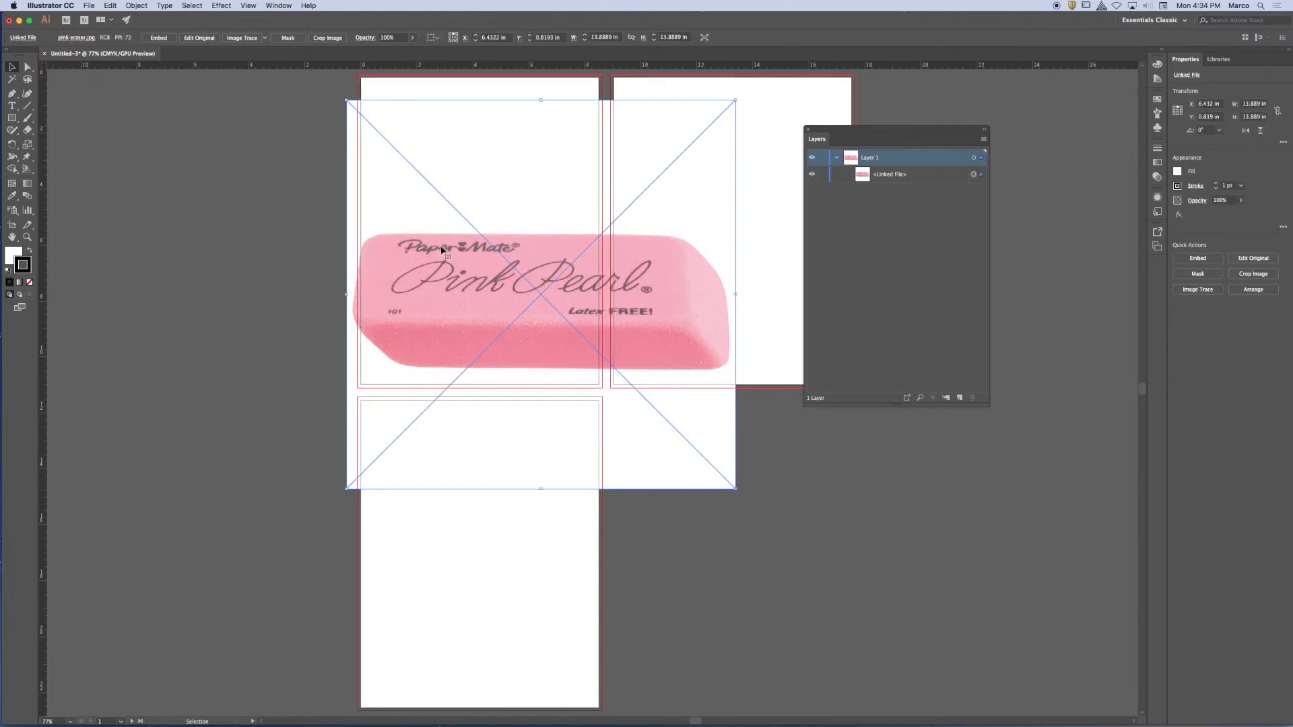
Resize the eraser image without keeping its proportions to about 3.24 by 6.19 in, and position it within the first artboard.
mouse_move(345, 101)
mouse_down()
mouse_move(390, 174)
mouse_move(555, 160)
mouse_move(554, 94)
mouse_move(404, 125)
mouse_move(450, 185)
mouse_move(528, 140)
mouse_move(581, 151)
mouse_move(411, 101)
mouse_move(354, 105)
mouse_move(413, 141)
mouse_move(648, 117)
mouse_move(496, 164)
mouse_move(591, 128)
mouse_up()
mouse_move(677, 198)
mouse_down()
mouse_move(466, 144)
mouse_move(495, 175)
mouse_up()
drag(409, 471, 415, 291)
drag(414, 106, 461, 120)
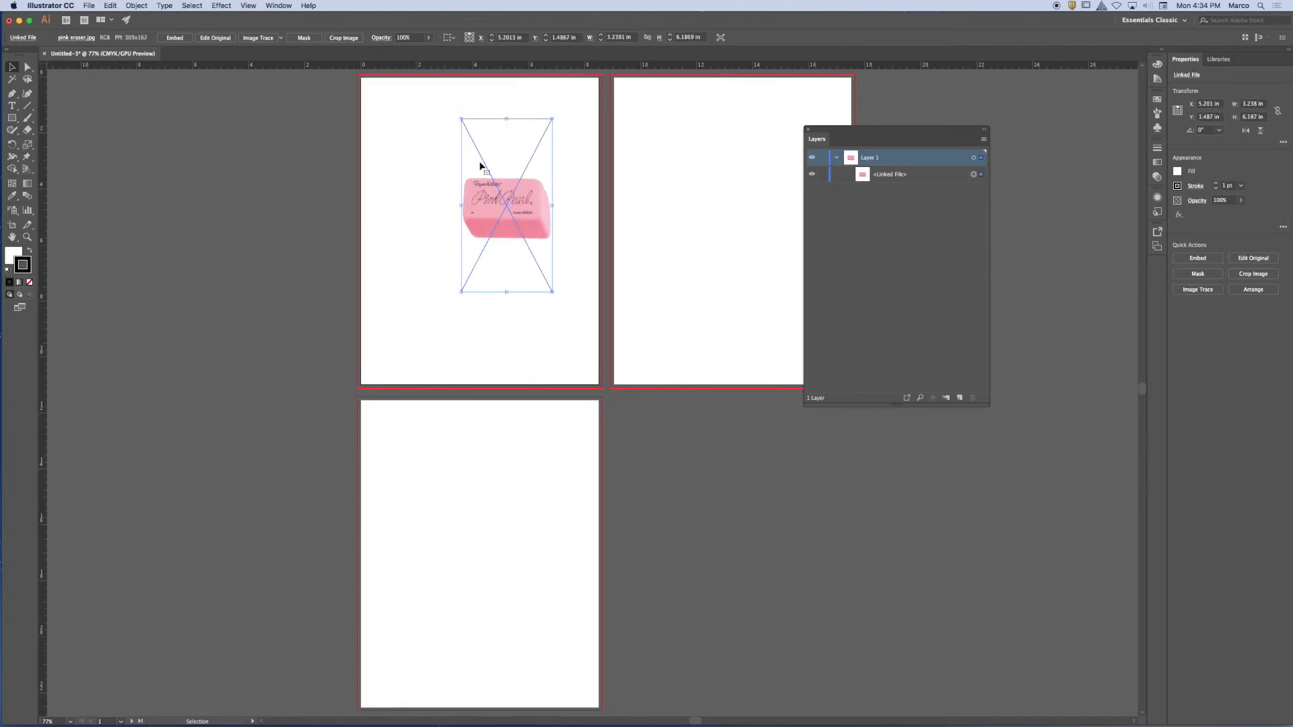
drag(492, 201, 467, 221)
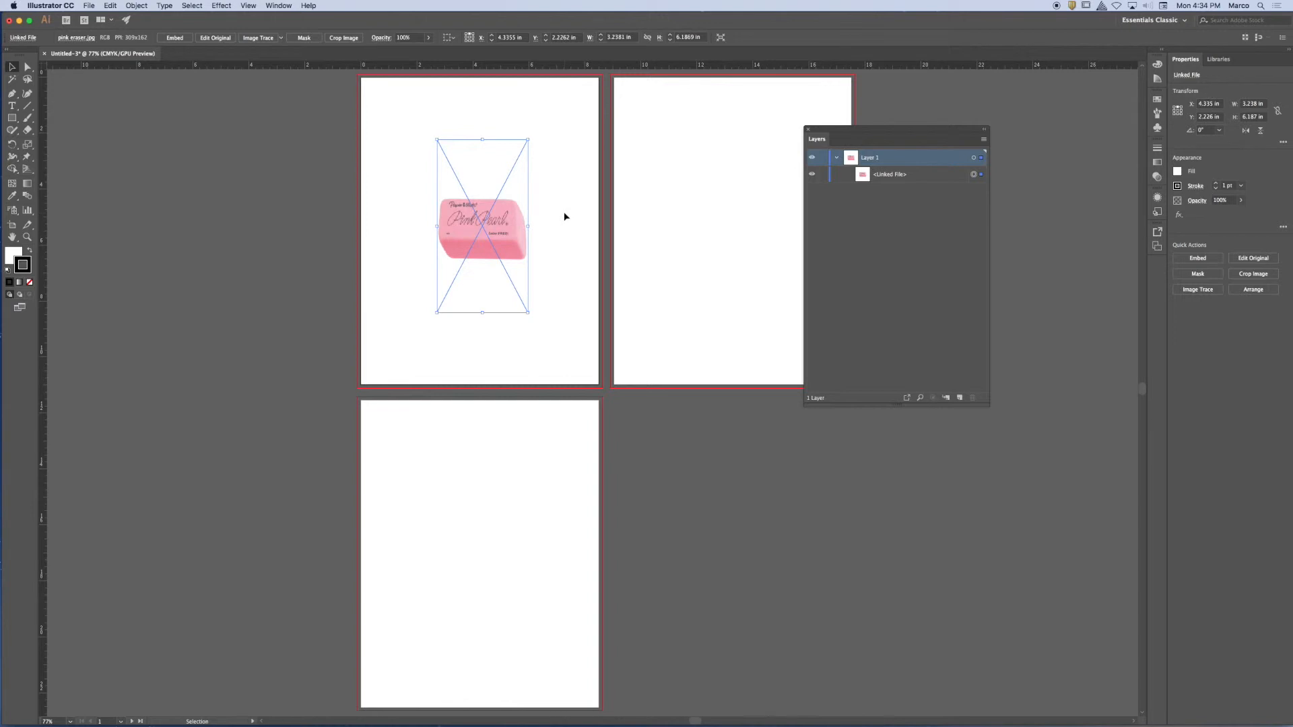
Undo the eraser image's non-proportional resizing and moves, back to its originally placed size.
key(super+equal)
key(super+equal)
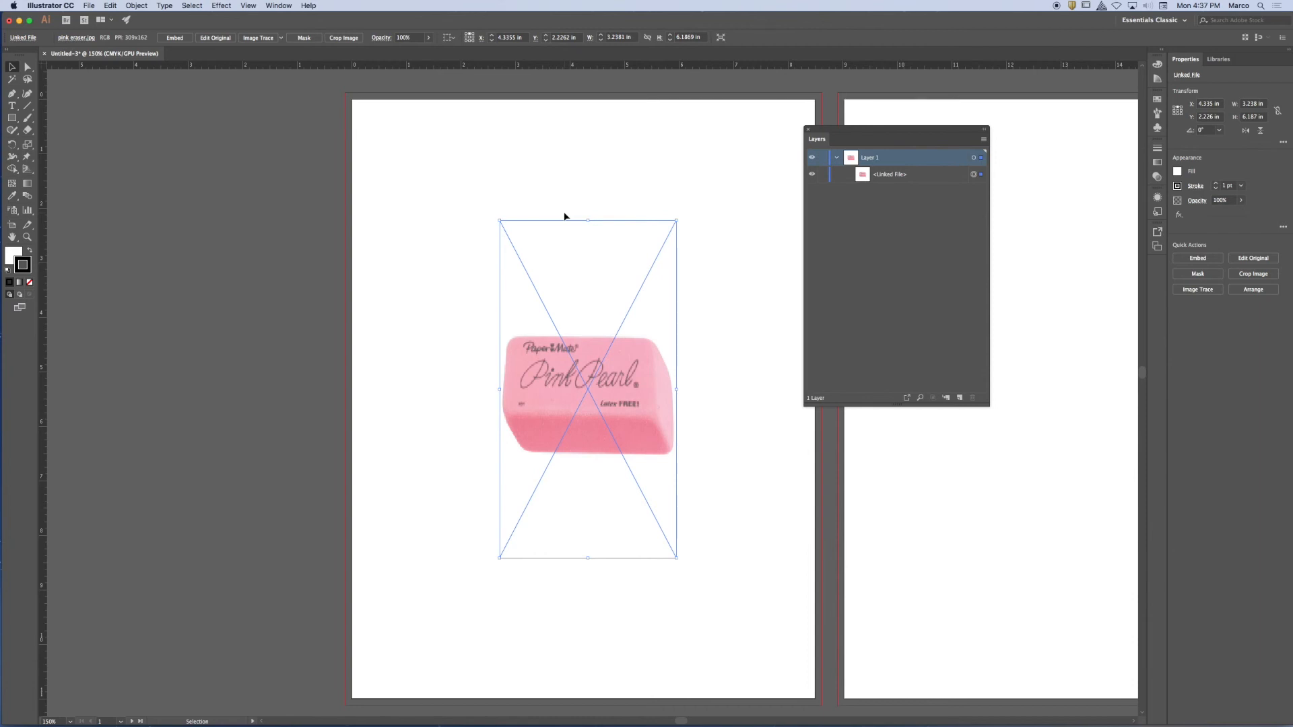
click(110, 5)
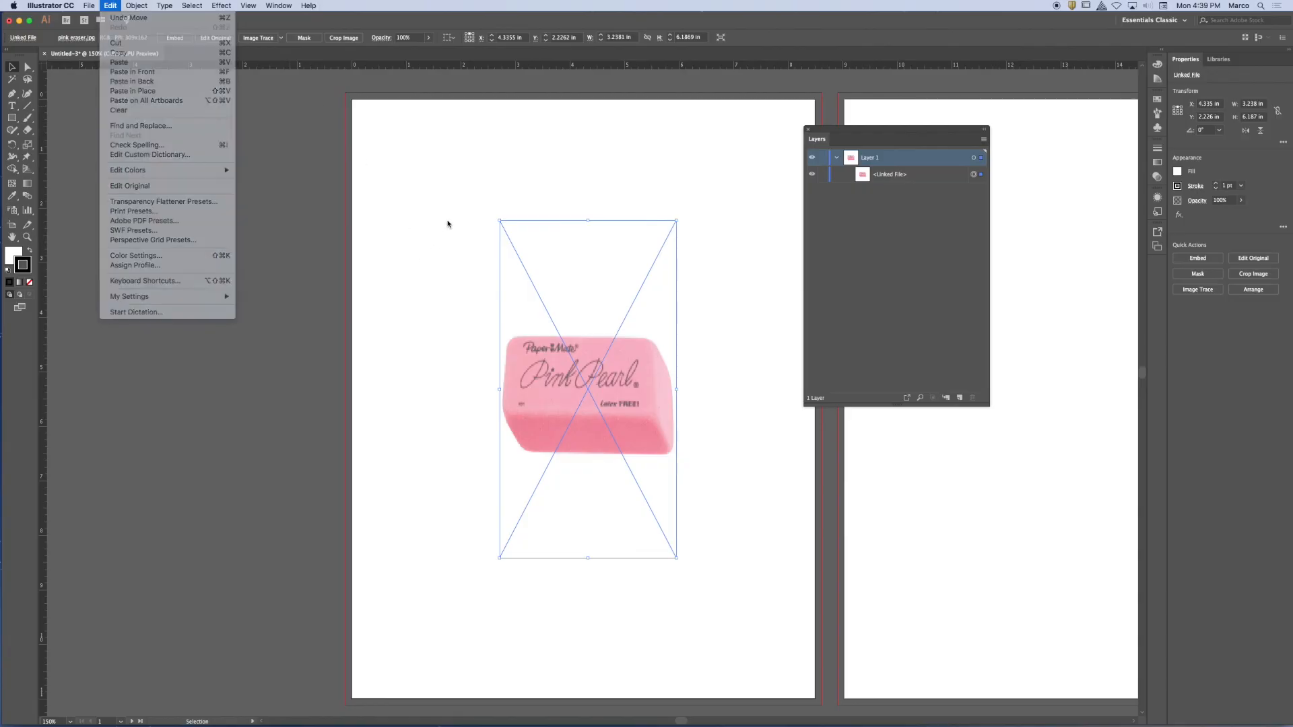
click(448, 224)
key(super+z)
key(super+z)
key(super+z)
key(super+z)
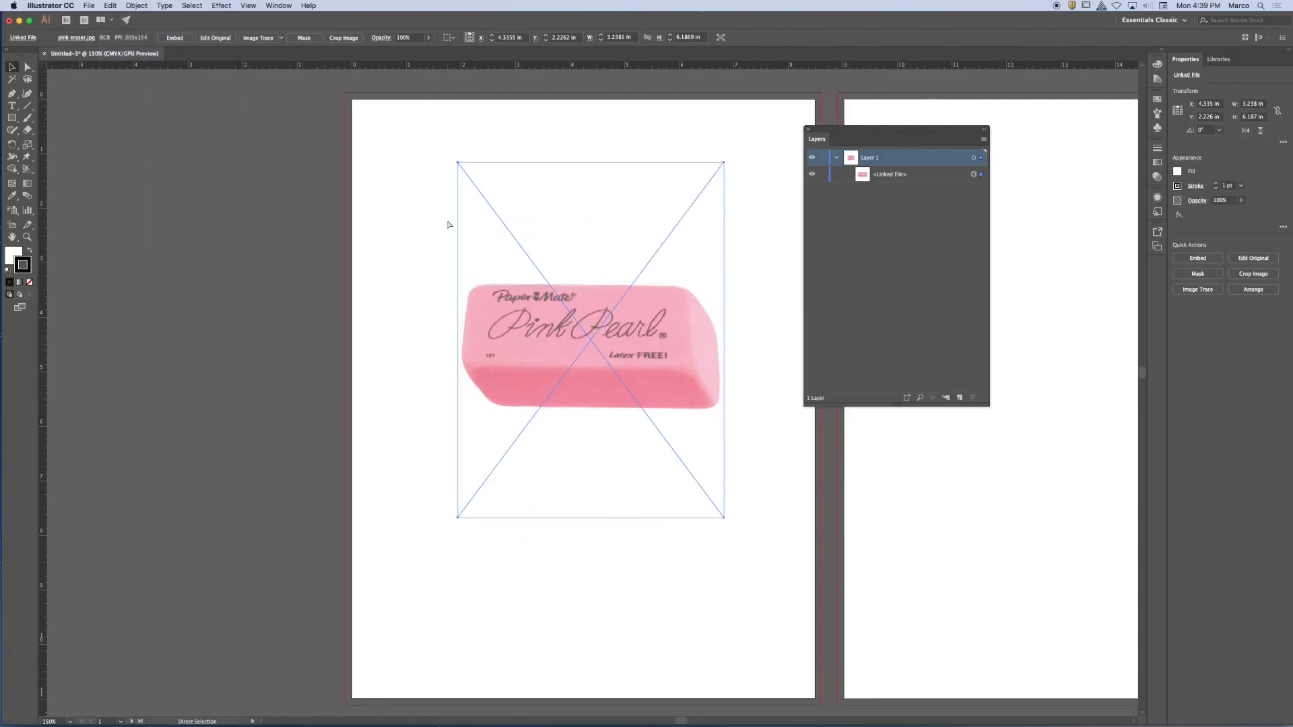
key(super+z)
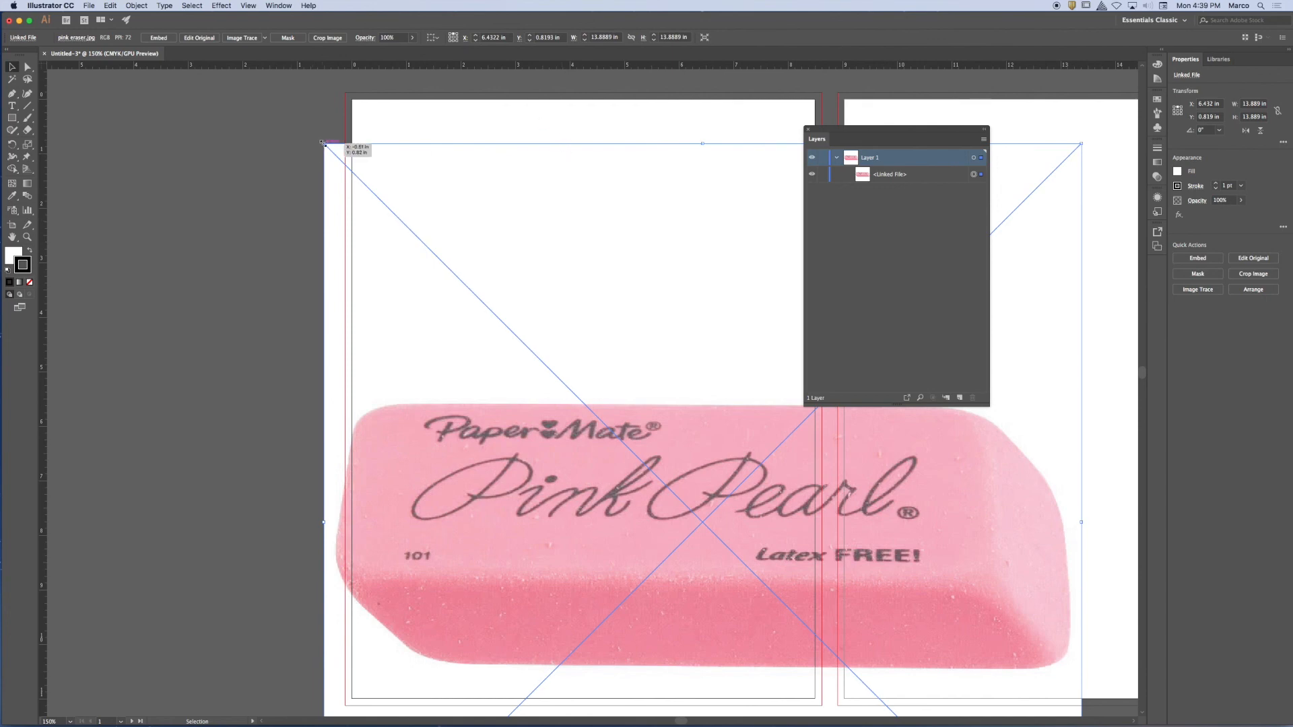
Scale the eraser image down proportionally to about 10.16 in square and move it up over the first artboard.
key(shift)
drag(322, 143, 518, 351)
click(518, 350)
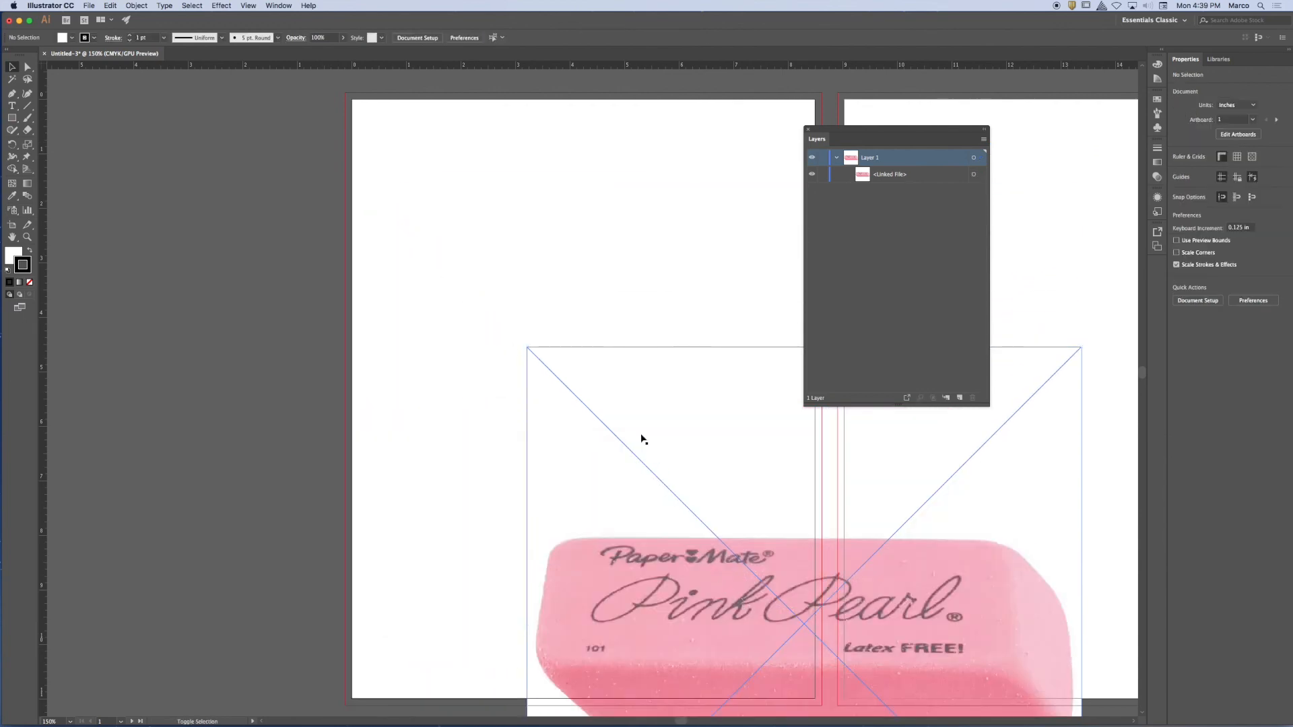
drag(638, 539, 487, 240)
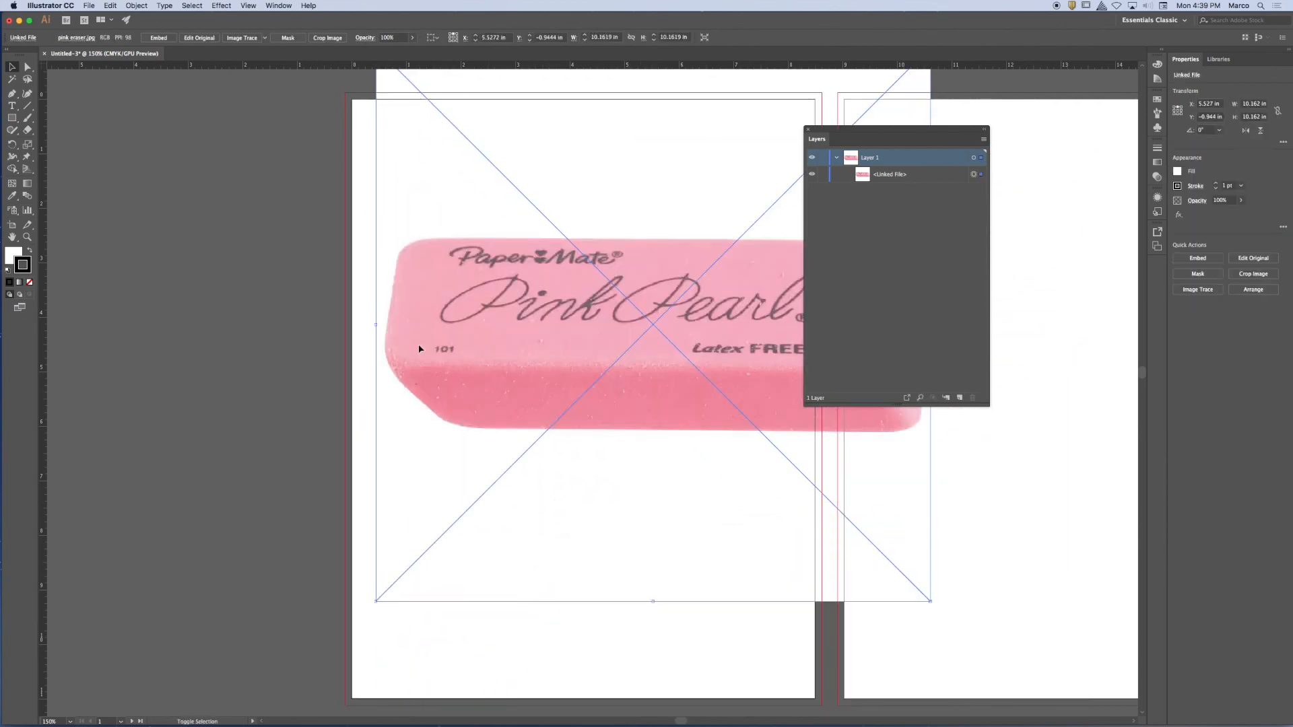
Scale the eraser image down proportionally in stages to about 3.94 in square, and position it near the middle of the first artboard.
drag(376, 599, 602, 375)
drag(654, 237, 462, 408)
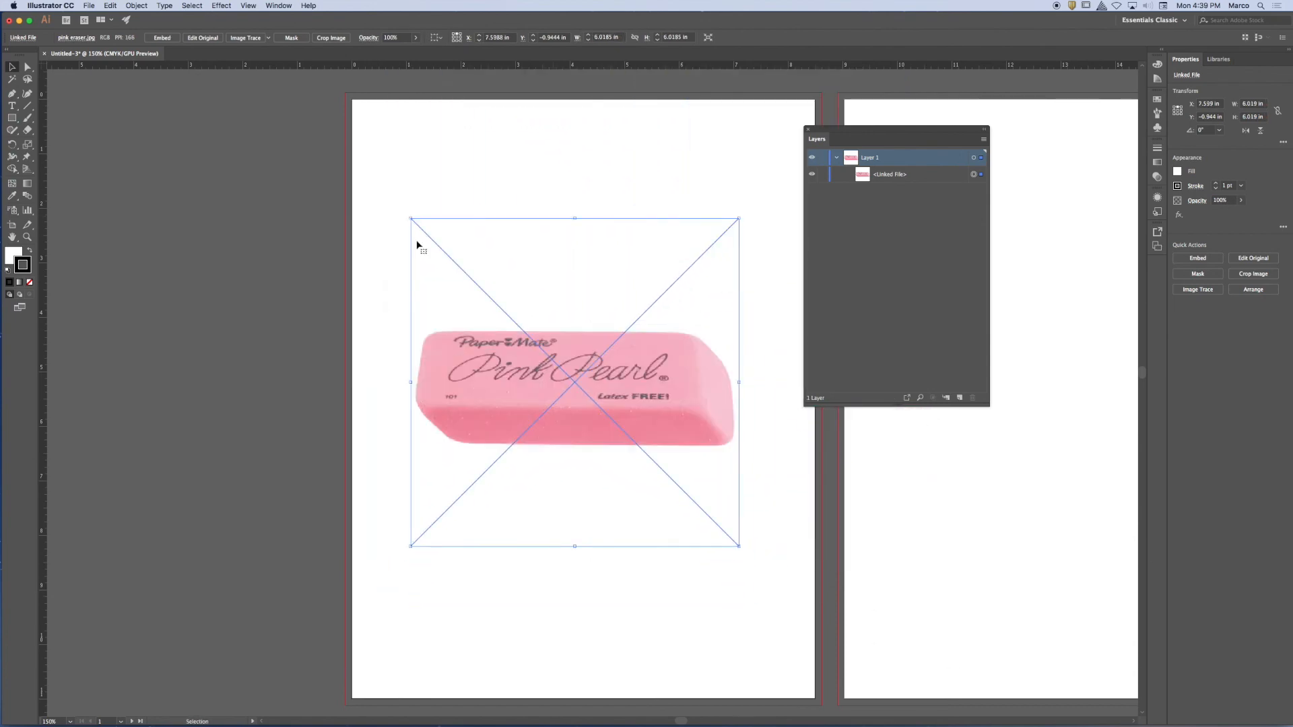
drag(413, 221, 524, 330)
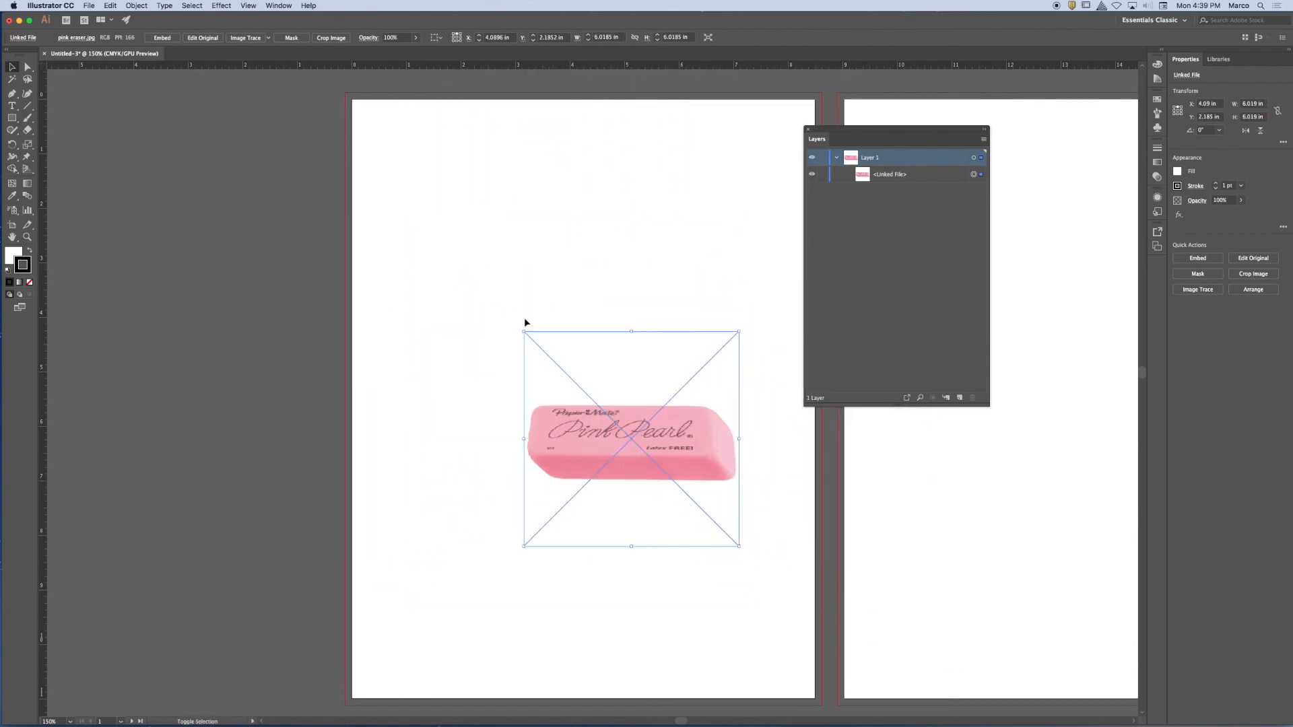
drag(644, 439, 604, 400)
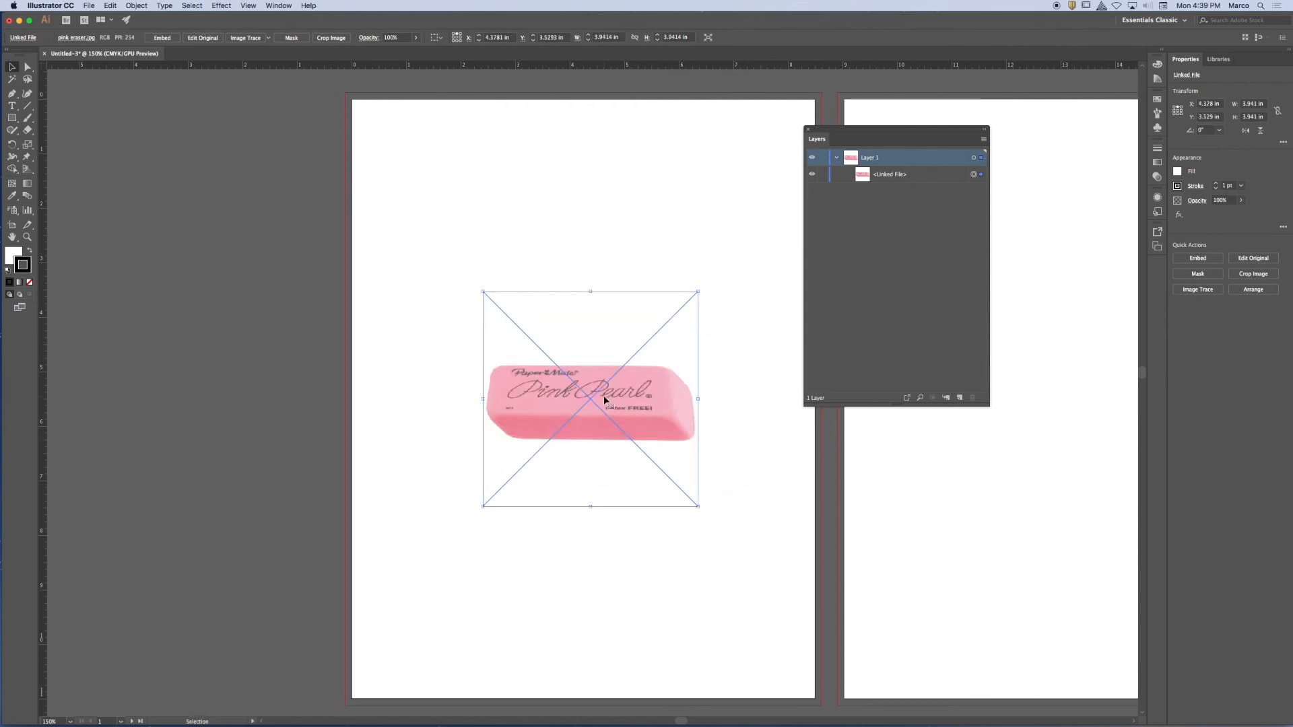